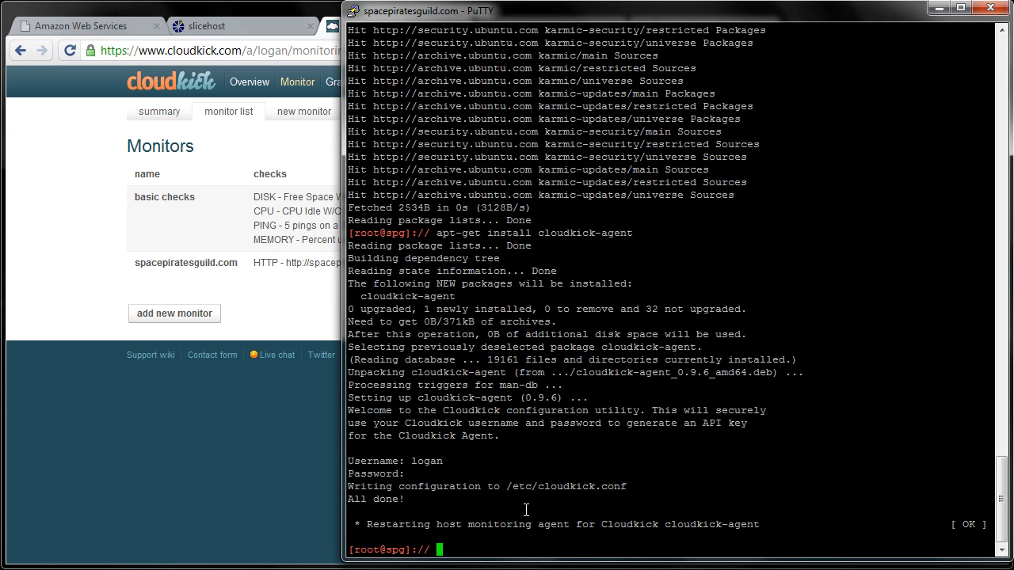
Step: Install the ckl package on the spg server with apt-get
{"action": "type", "text": "apt-get install ckl"}
{"action": "key", "text": "Return"}
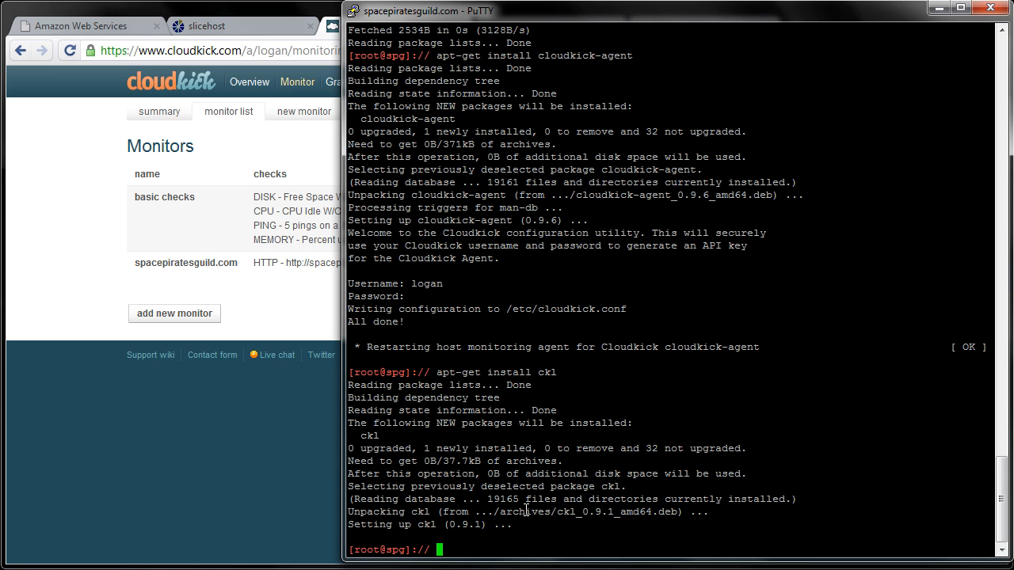
Step: Record a changelog entry from the server with ckl, using the message 'installed cloudkick agent and changelog tool'
{"action": "type", "text": "ckl -m 'installed cloudkickagent and"}
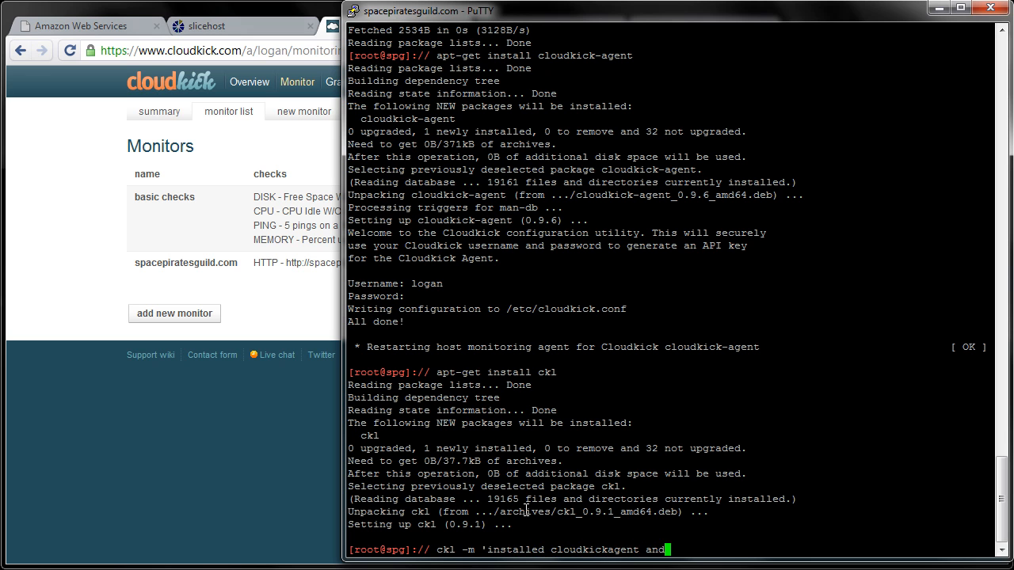
{"action": "key", "text": "BackSpace"}
{"action": "key", "text": "BackSpace"}
{"action": "key", "text": "BackSpace"}
{"action": "key", "text": "BackSpace"}
{"action": "key", "text": "BackSpace"}
{"action": "key", "text": "BackSpace"}
{"action": "key", "text": "BackSpace"}
{"action": "key", "text": "BackSpace"}
{"action": "key", "text": "BackSpace"}
{"action": "key", "text": "BackSpace"}
{"action": "key", "text": "BackSpace"}
{"action": "type", "text": "k agent and changelog tool'"}
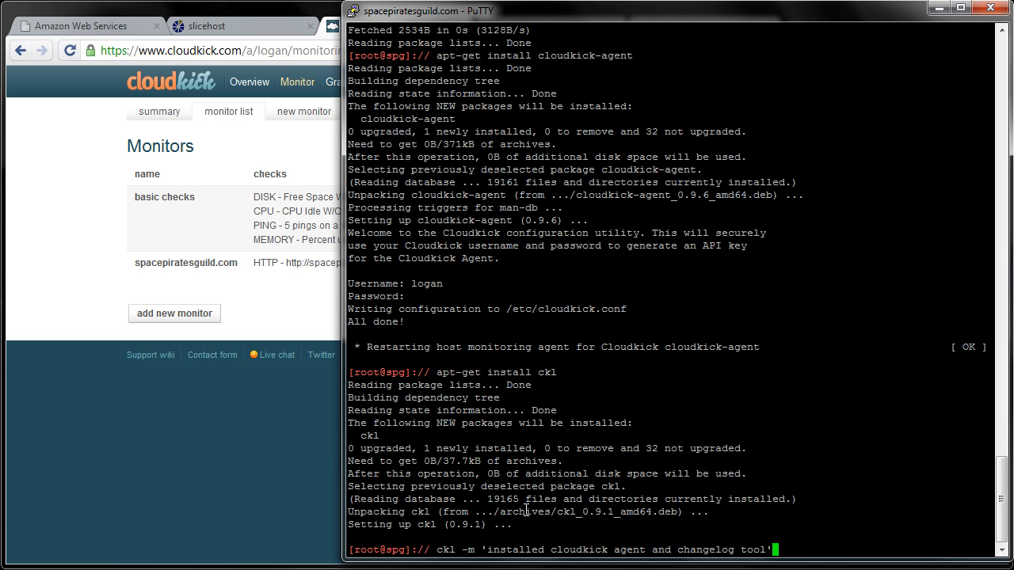
{"action": "key", "text": "Return"}
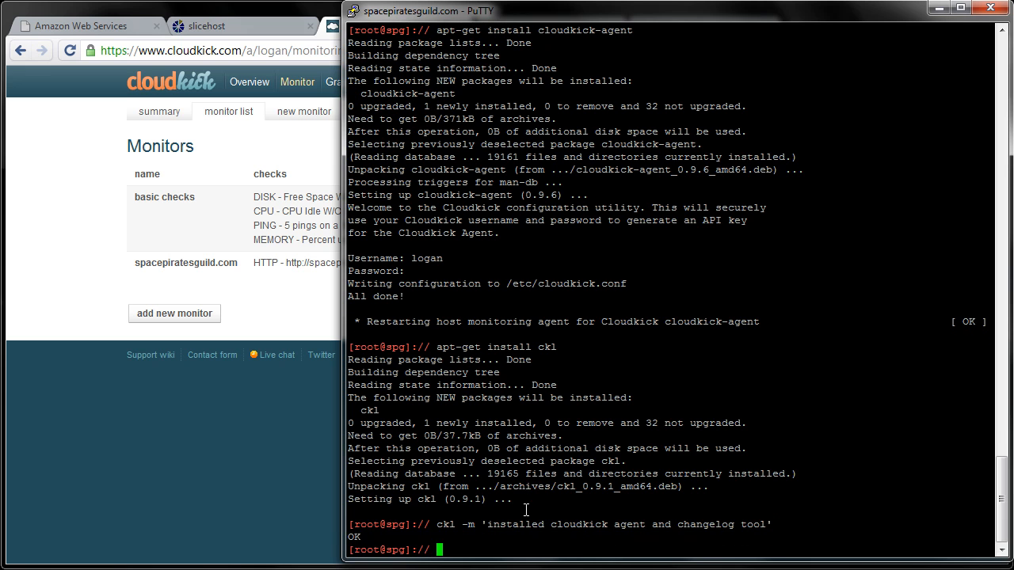
Step: Switch to Cloudkick in the browser and examine the message of the newest server change log entry
{"action": "left_click", "coordinate": [293, 502]}
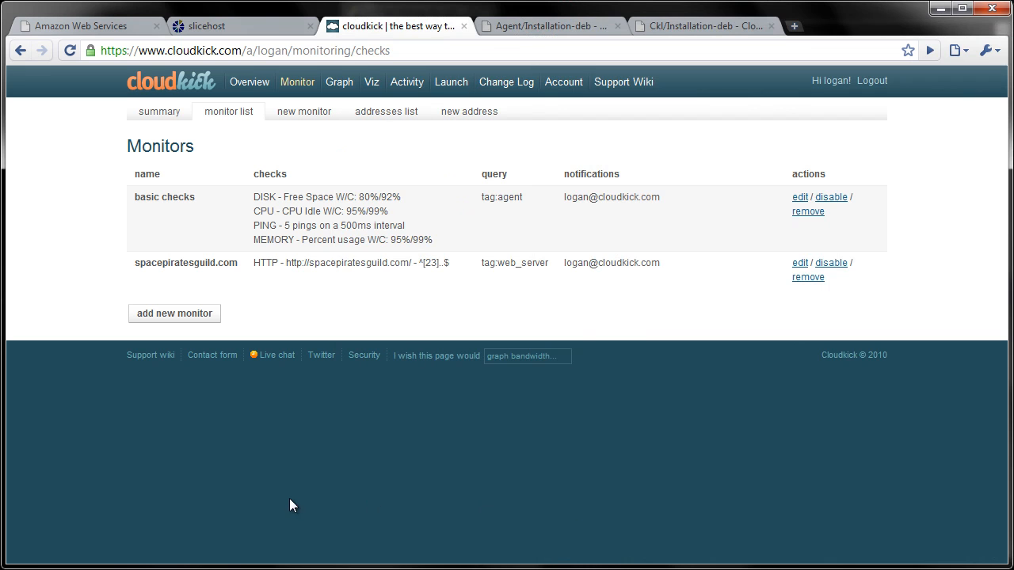
{"action": "left_click", "coordinate": [255, 87]}
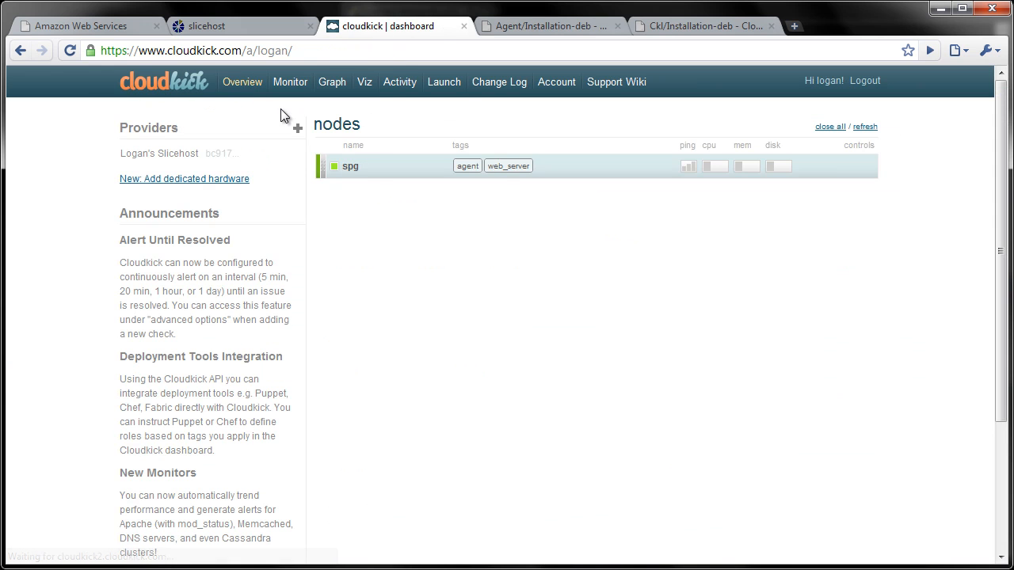
{"action": "mouse_move", "coordinate": [349, 175]}
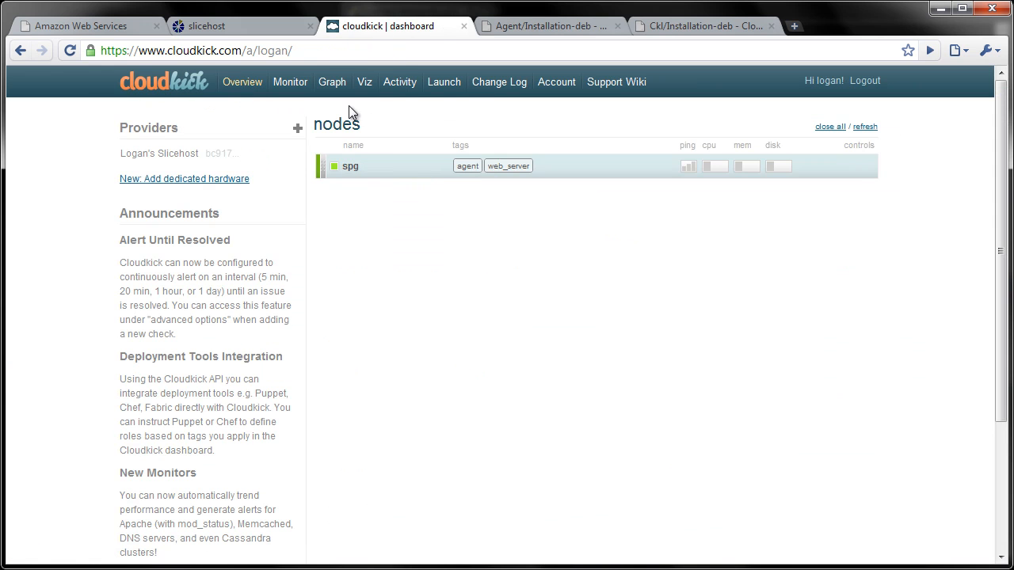
{"action": "left_click", "coordinate": [499, 82]}
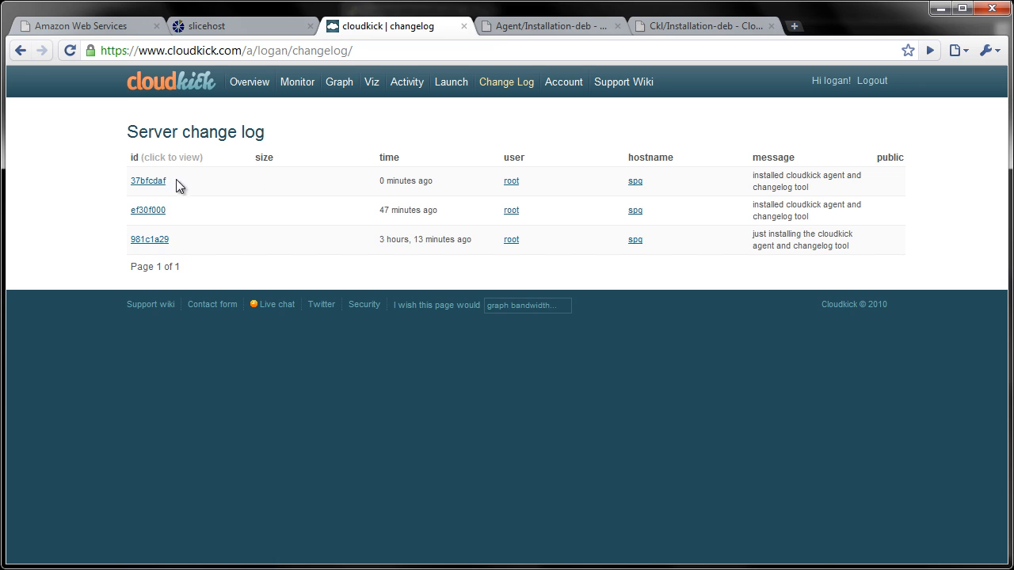
{"action": "left_click", "coordinate": [144, 183]}
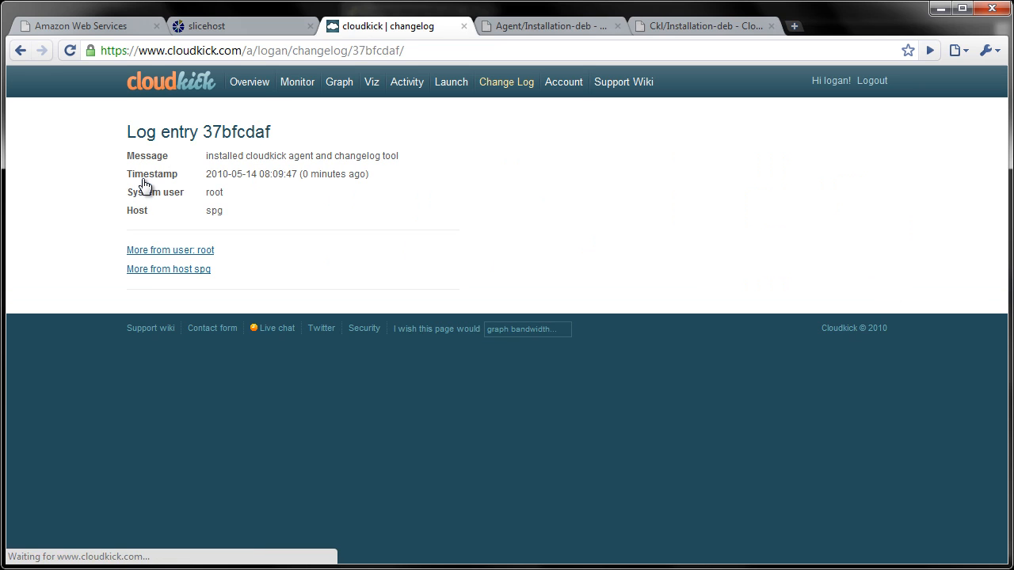
{"action": "left_click_drag", "start_coordinate": [204, 161], "coordinate": [391, 157]}
{"action": "left_click", "coordinate": [357, 165]}
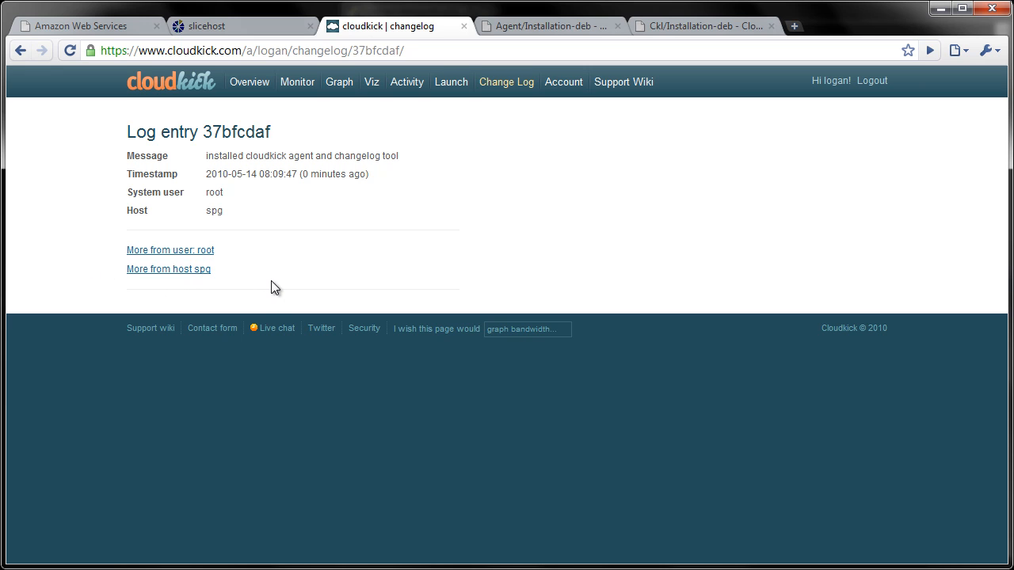
Step: Check the spg node's ping and CPU indicators on the dashboard overview and expand its monitor details
{"action": "left_click", "coordinate": [249, 84]}
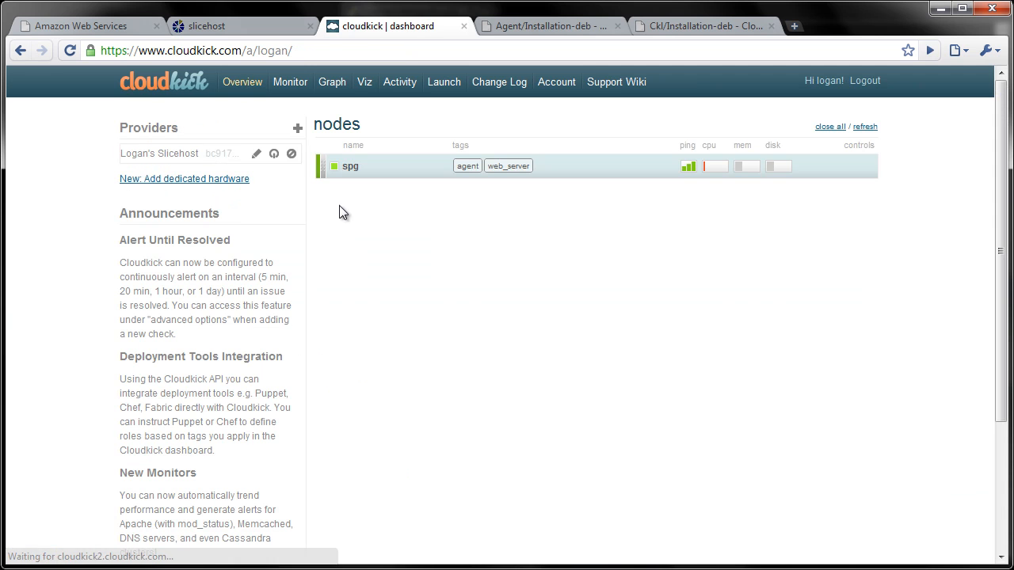
{"action": "mouse_move", "coordinate": [595, 170]}
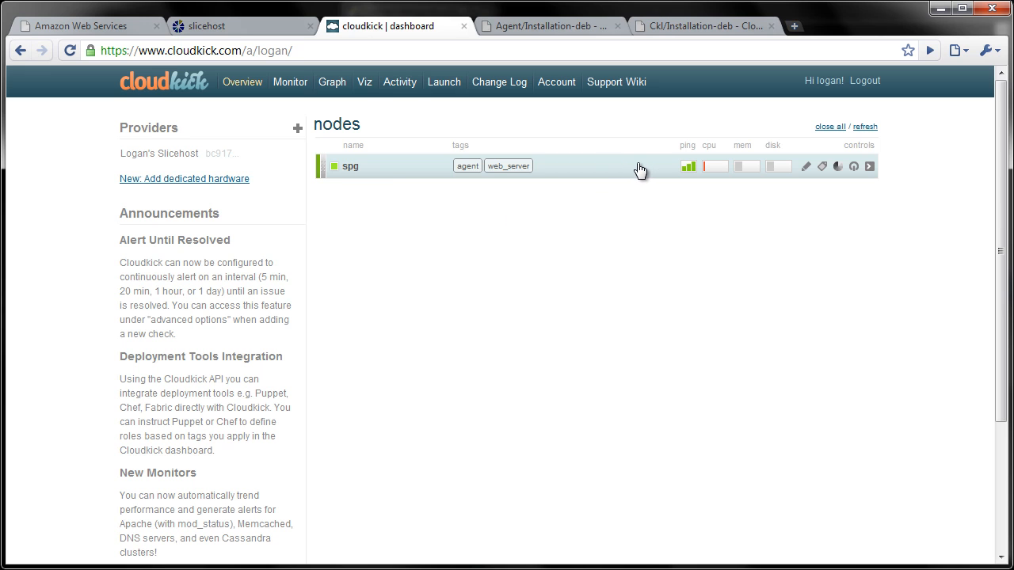
{"action": "mouse_move", "coordinate": [689, 176]}
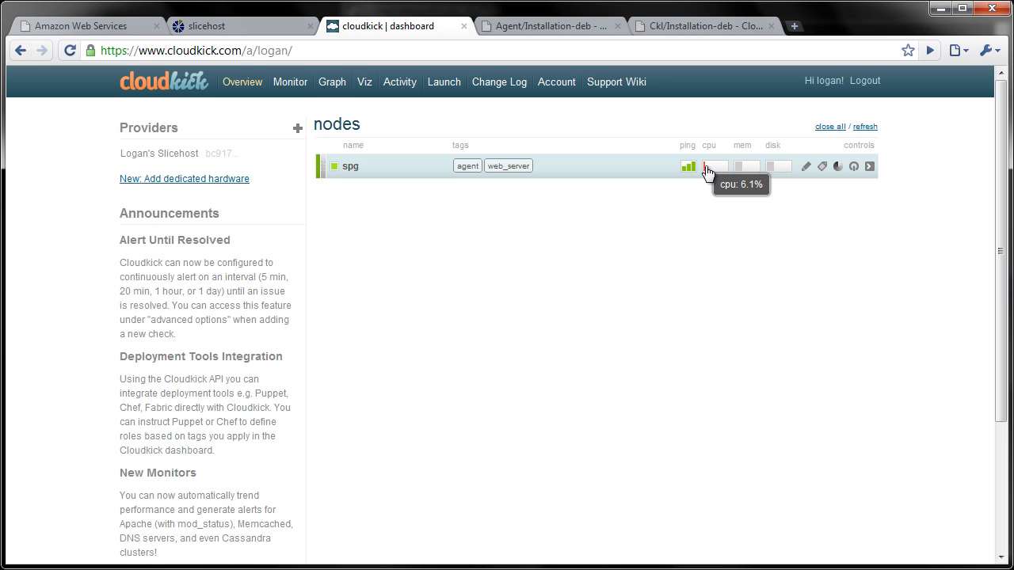
{"action": "left_click", "coordinate": [404, 177]}
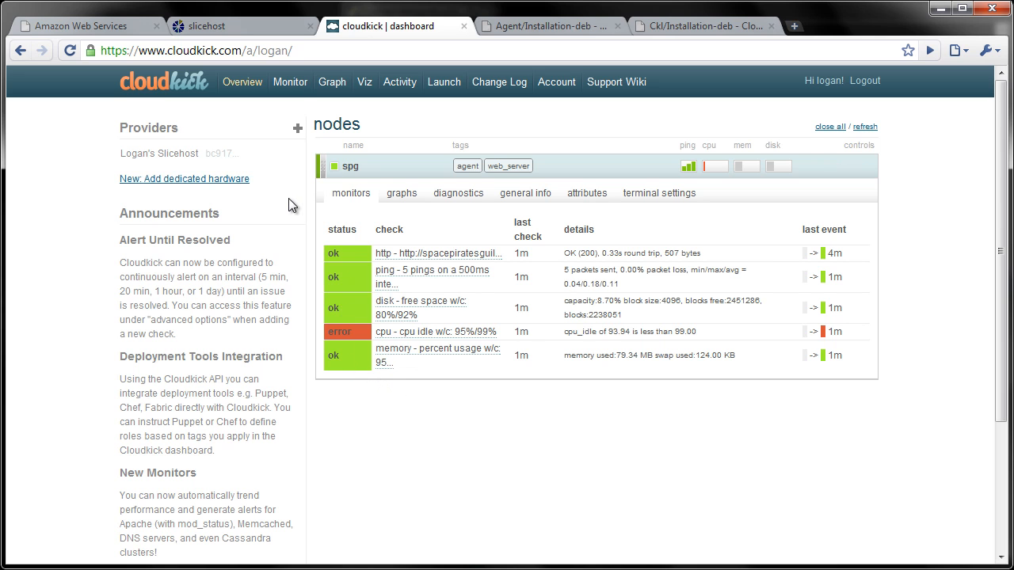
Step: Examine the spg node's CPU and memory diagnostics, including the memory pie chart and the full memory process list
{"action": "left_click", "coordinate": [441, 201]}
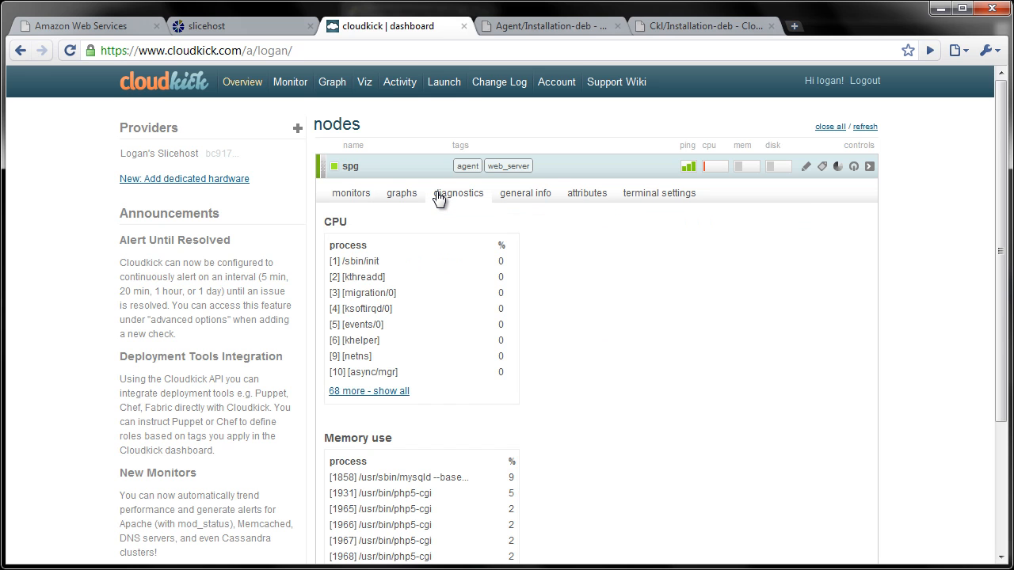
{"action": "scroll", "coordinate": [458, 235], "scroll_direction": "down", "scroll_amount": 3}
{"action": "scroll", "coordinate": [458, 235], "scroll_direction": "up", "scroll_amount": 3}
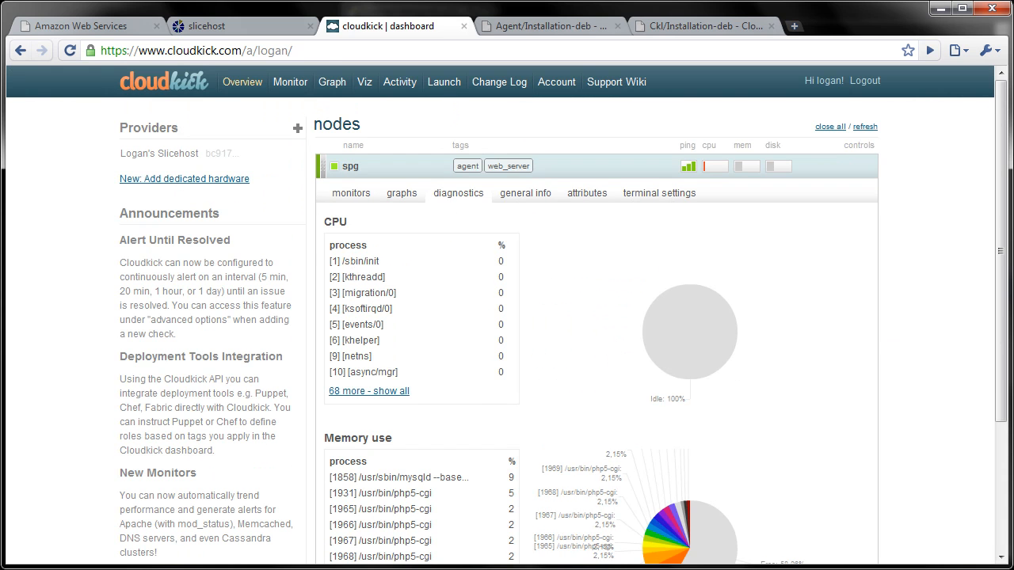
{"action": "left_click_drag", "start_coordinate": [1006, 259], "coordinate": [1002, 333]}
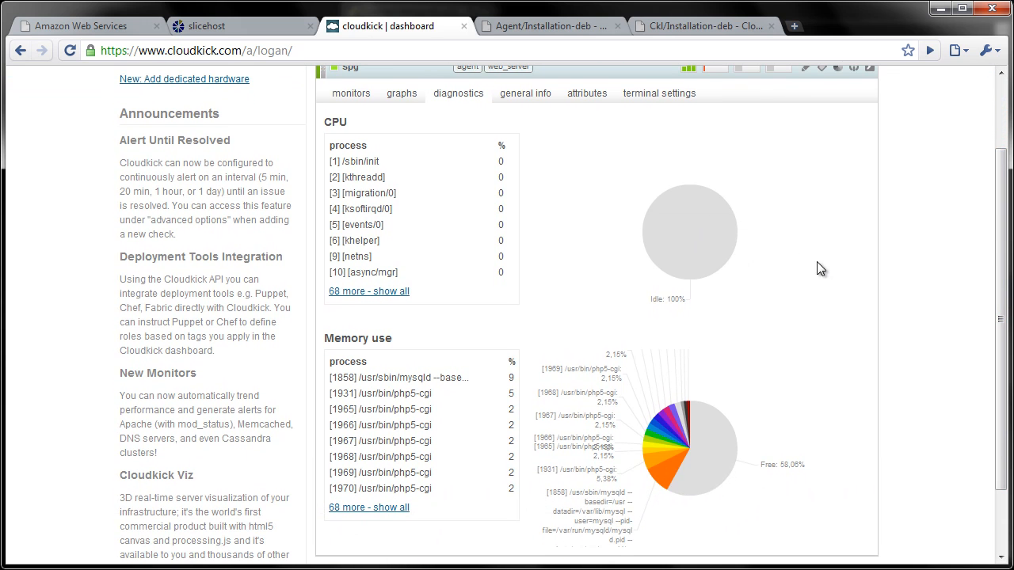
{"action": "mouse_move", "coordinate": [679, 213]}
{"action": "scroll", "coordinate": [521, 296], "scroll_direction": "down", "scroll_amount": 2}
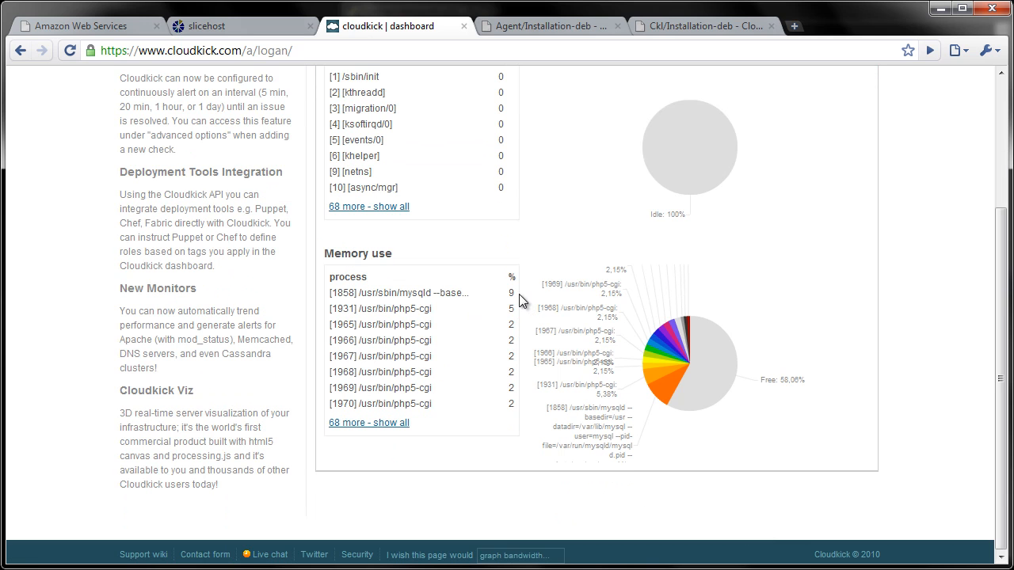
{"action": "mouse_move", "coordinate": [654, 358]}
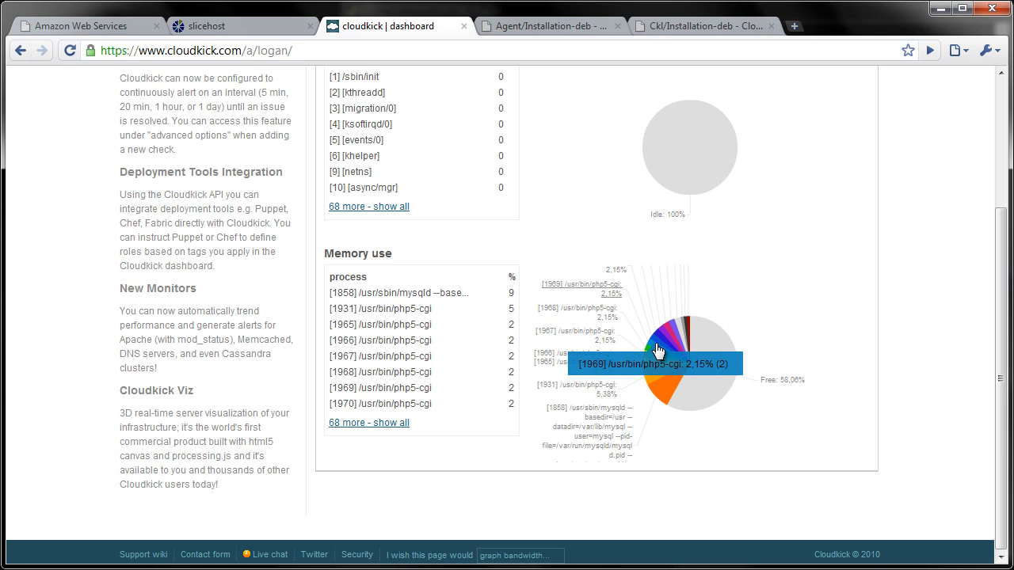
{"action": "mouse_move", "coordinate": [666, 392]}
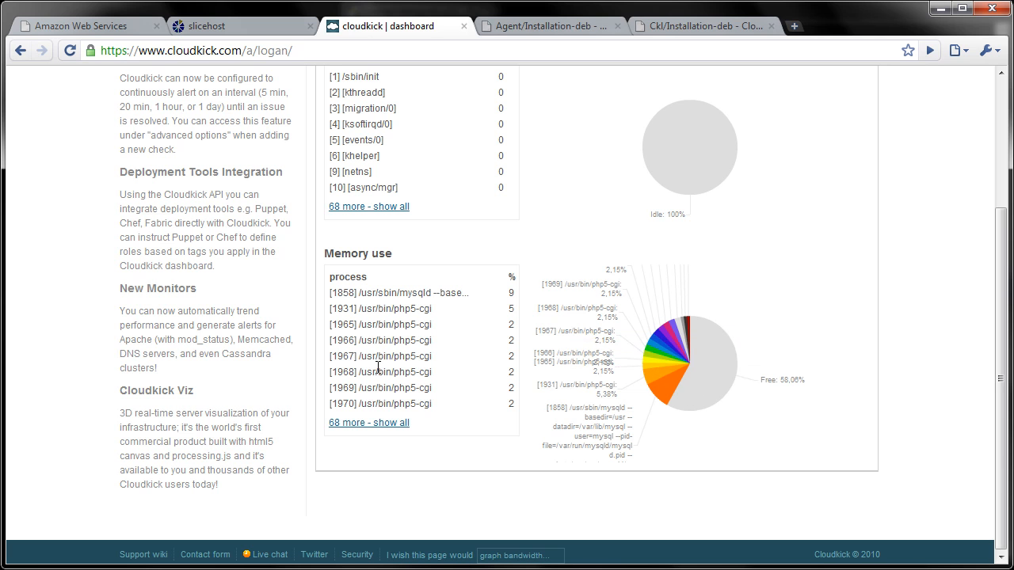
{"action": "left_click", "coordinate": [383, 424]}
{"action": "mouse_move", "coordinate": [512, 290]}
{"action": "left_mouse_down"}
{"action": "mouse_move", "coordinate": [514, 420]}
{"action": "mouse_move", "coordinate": [512, 279]}
{"action": "left_mouse_up"}
{"action": "scroll", "coordinate": [382, 231], "scroll_direction": "up", "scroll_amount": 3}
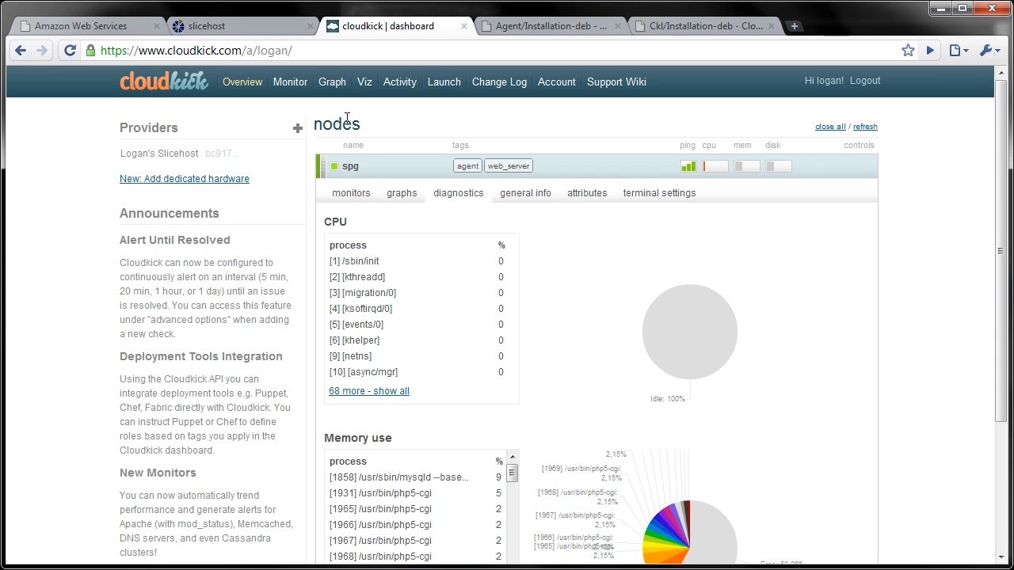
Step: Review the monitoring summary for spg, focusing on the HTTP check of spacepiratesguild.com
{"action": "left_click", "coordinate": [287, 82]}
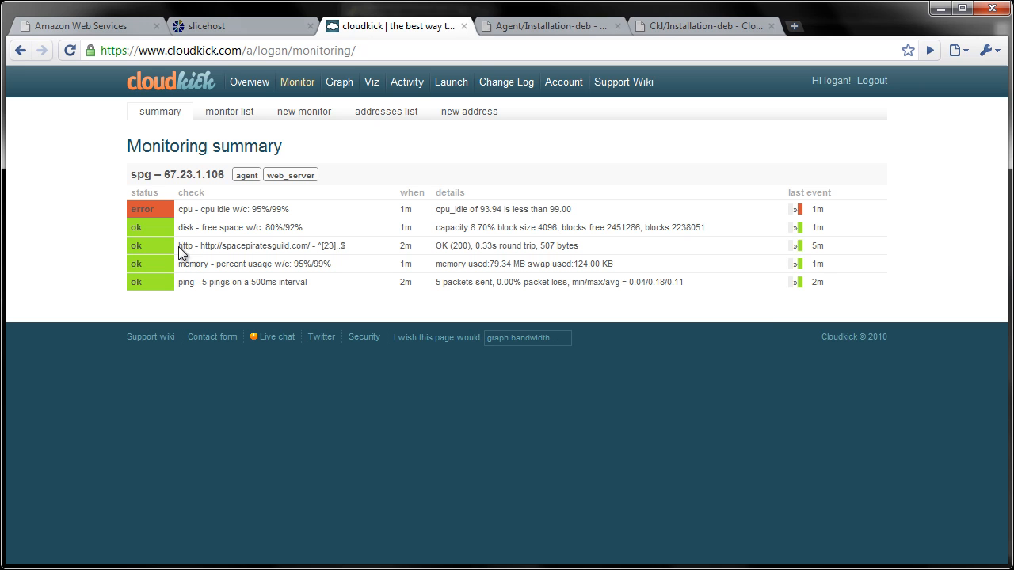
{"action": "left_click_drag", "start_coordinate": [179, 248], "coordinate": [319, 248]}
{"action": "left_click", "coordinate": [322, 248]}
{"action": "left_click_drag", "start_coordinate": [226, 248], "coordinate": [285, 248]}
{"action": "left_click", "coordinate": [318, 248]}
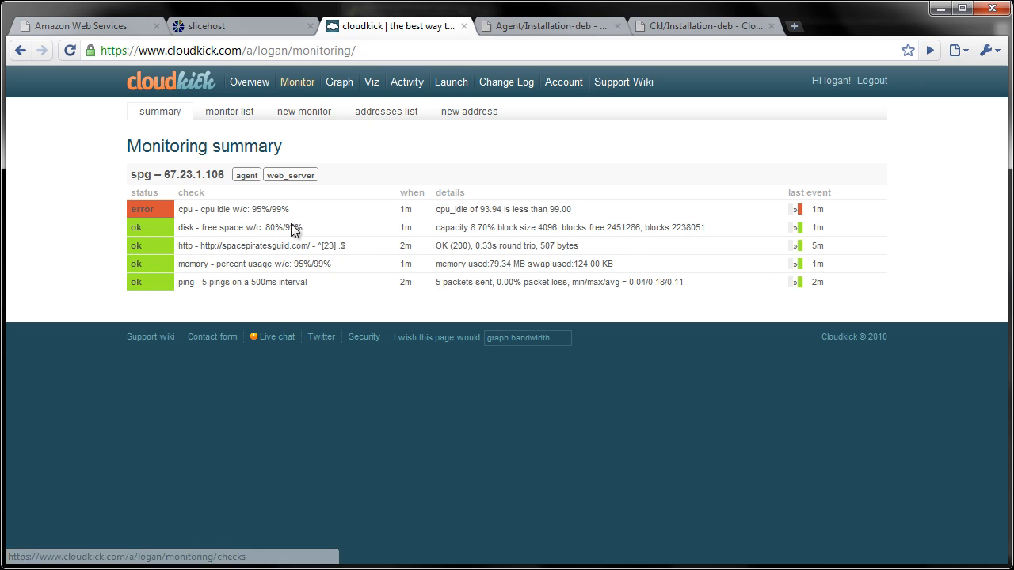
Step: Graph the check duration series of the spg node's HTTP check and inspect the plotted line
{"action": "left_click", "coordinate": [244, 83]}
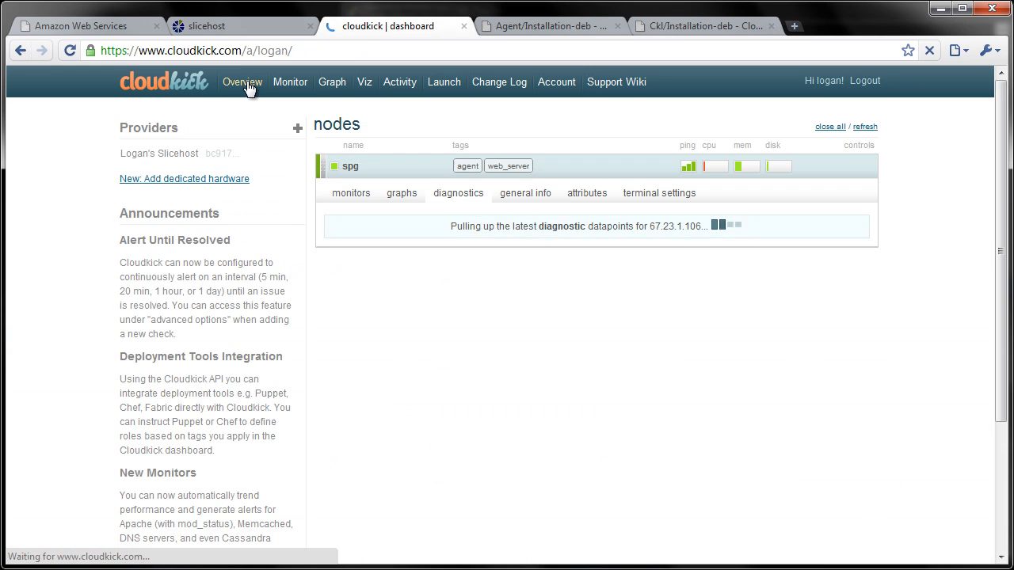
{"action": "left_click", "coordinate": [332, 82]}
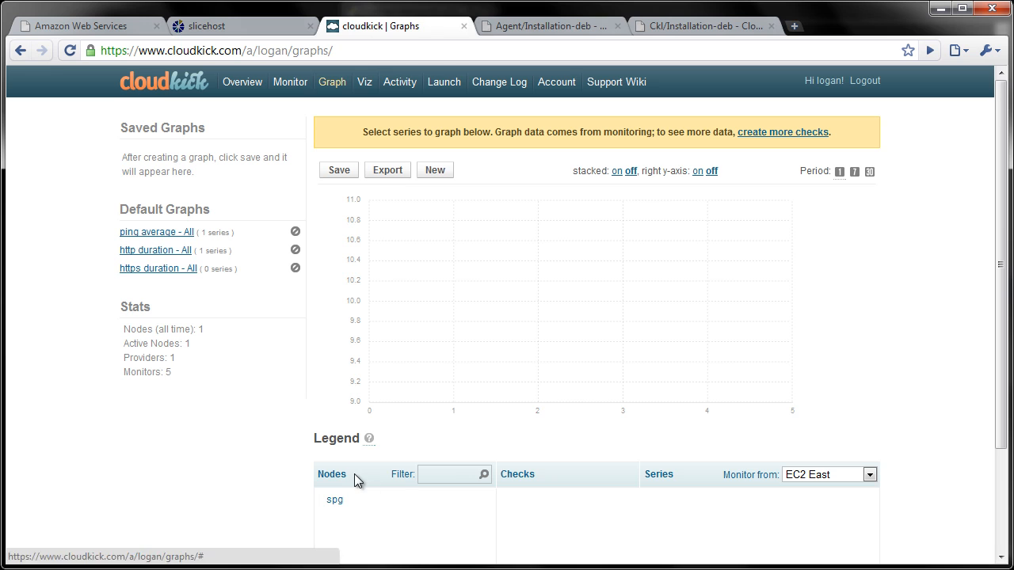
{"action": "left_click", "coordinate": [338, 501]}
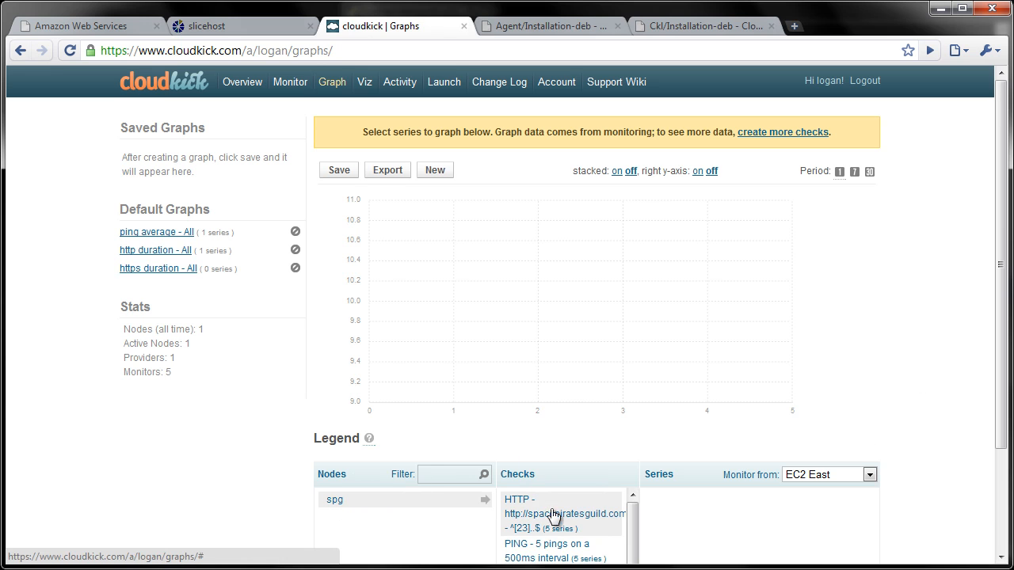
{"action": "left_click", "coordinate": [543, 521]}
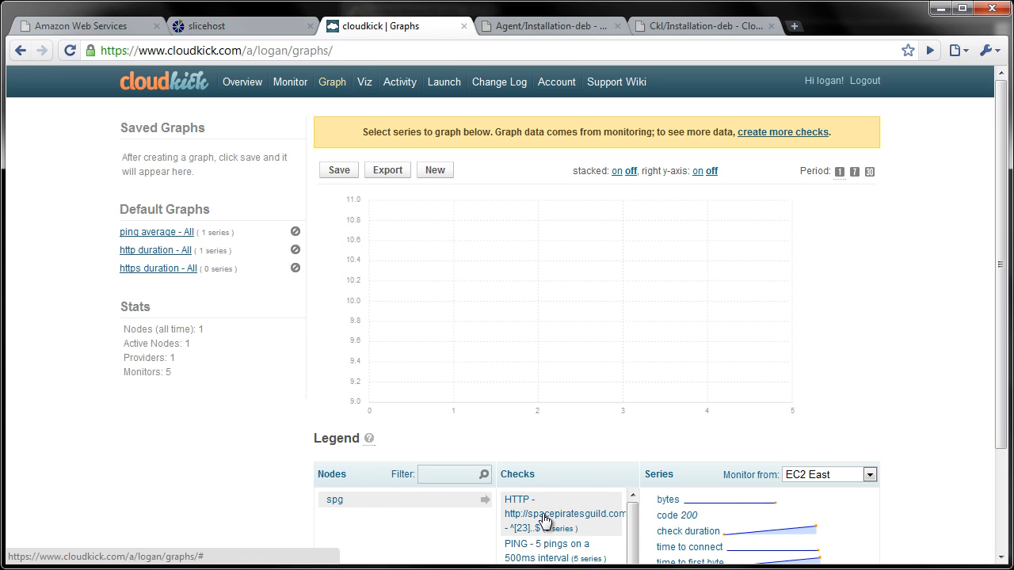
{"action": "left_click_drag", "start_coordinate": [1002, 414], "coordinate": [979, 475]}
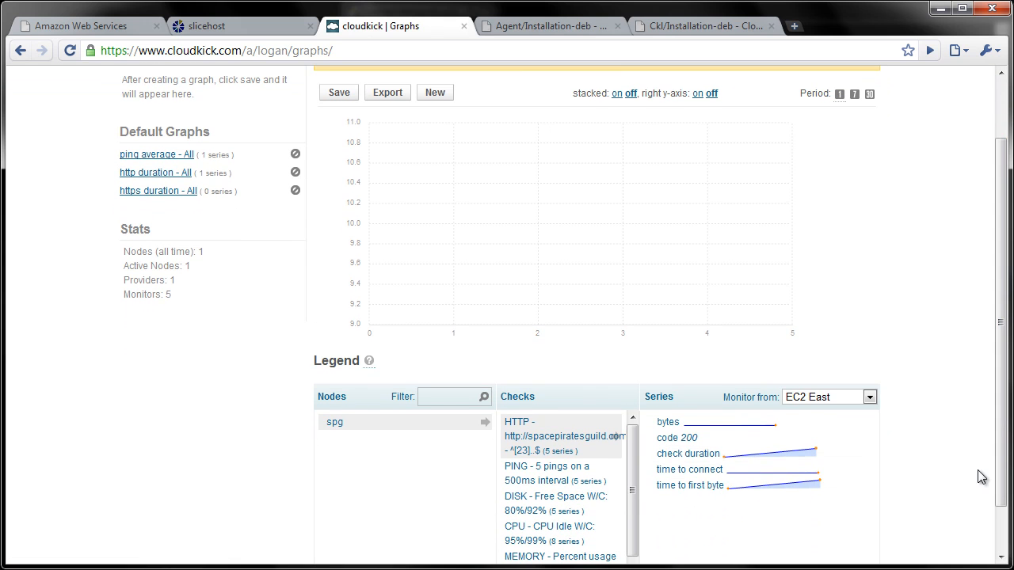
{"action": "left_click", "coordinate": [686, 454]}
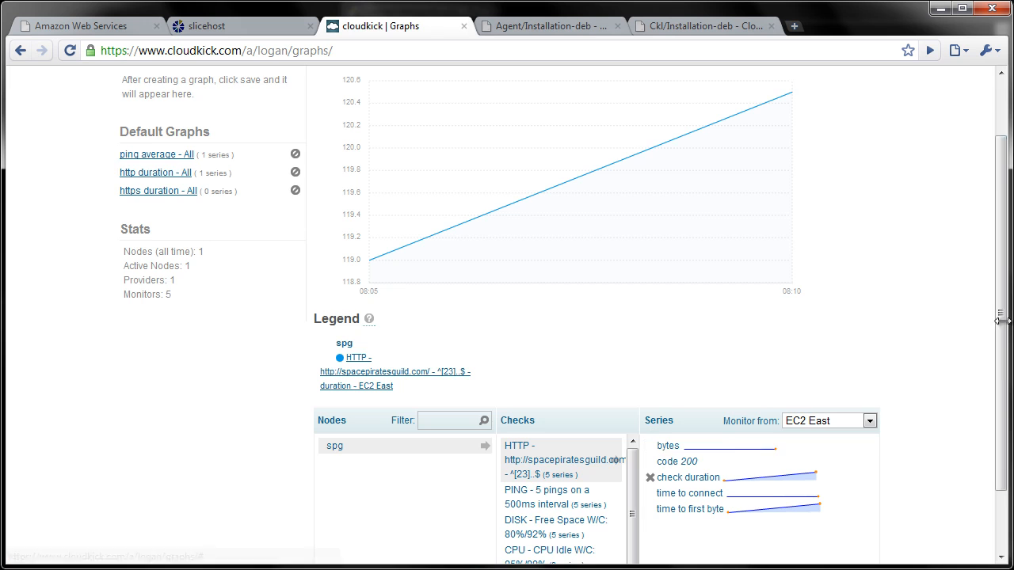
{"action": "left_click_drag", "start_coordinate": [1001, 317], "coordinate": [989, 255]}
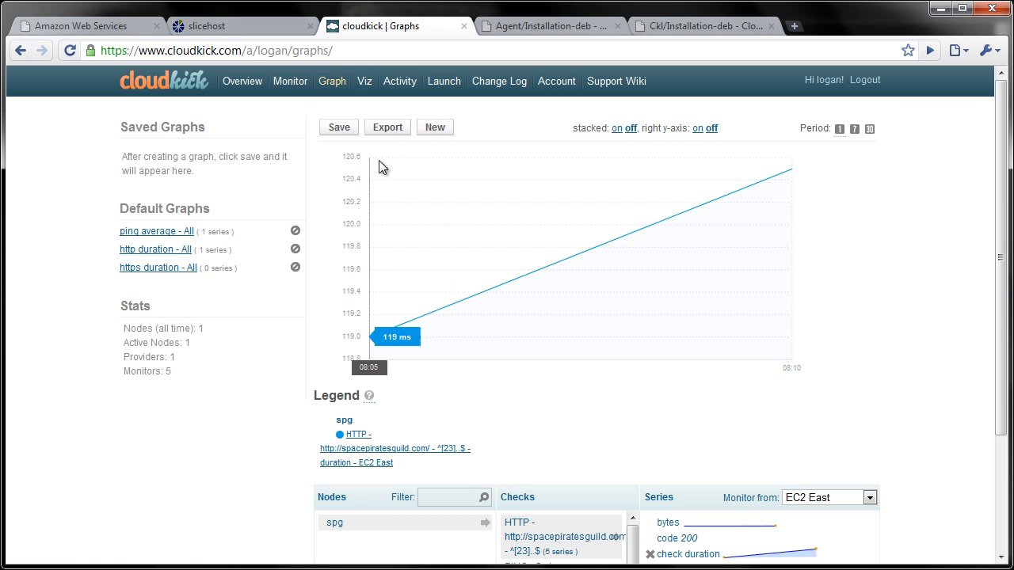
Step: Return to the dashboard overview and collapse the spg node's details
{"action": "left_click", "coordinate": [242, 91]}
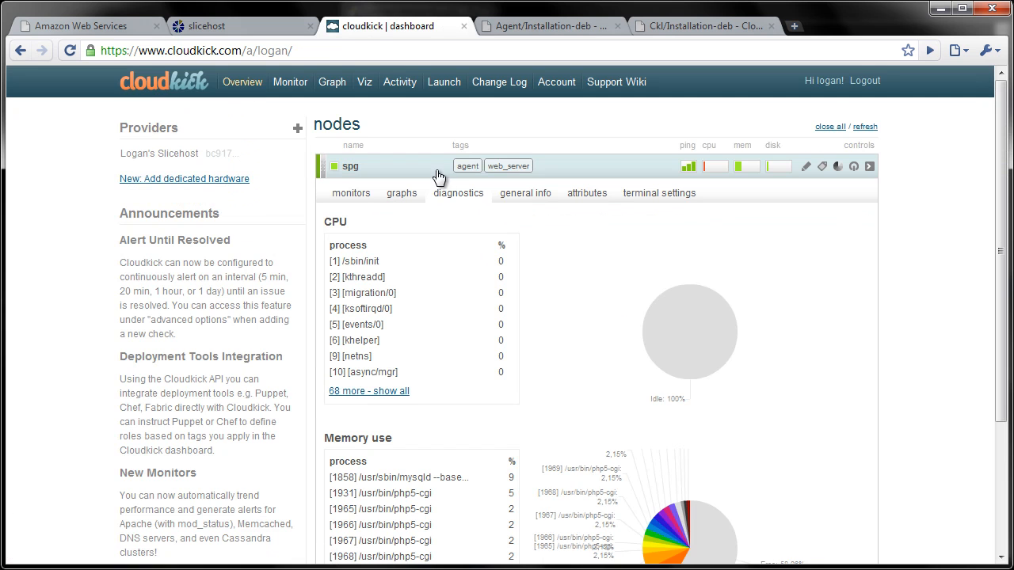
{"action": "left_click", "coordinate": [437, 172]}
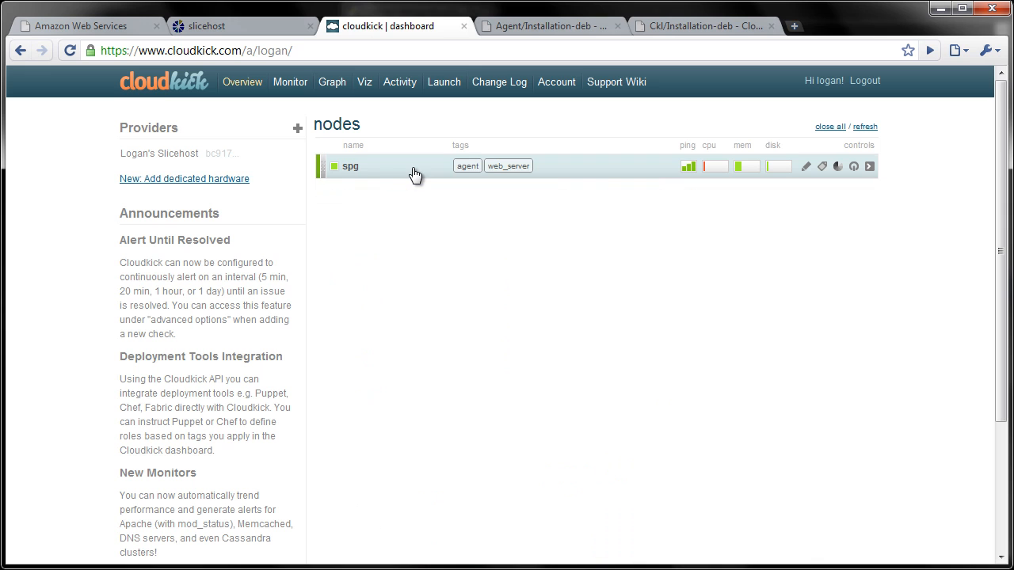
Step: Start a new EC2 provider in Cloudkick and fill in its Access Key ID, copied from the Amazon Web Services credentials page
{"action": "mouse_move", "coordinate": [212, 154]}
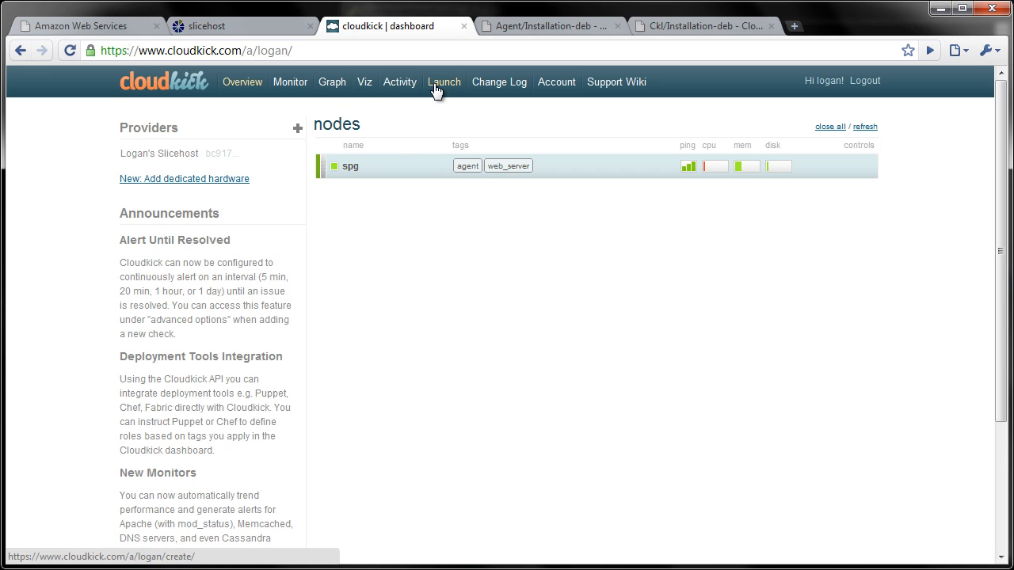
{"action": "left_click", "coordinate": [297, 129]}
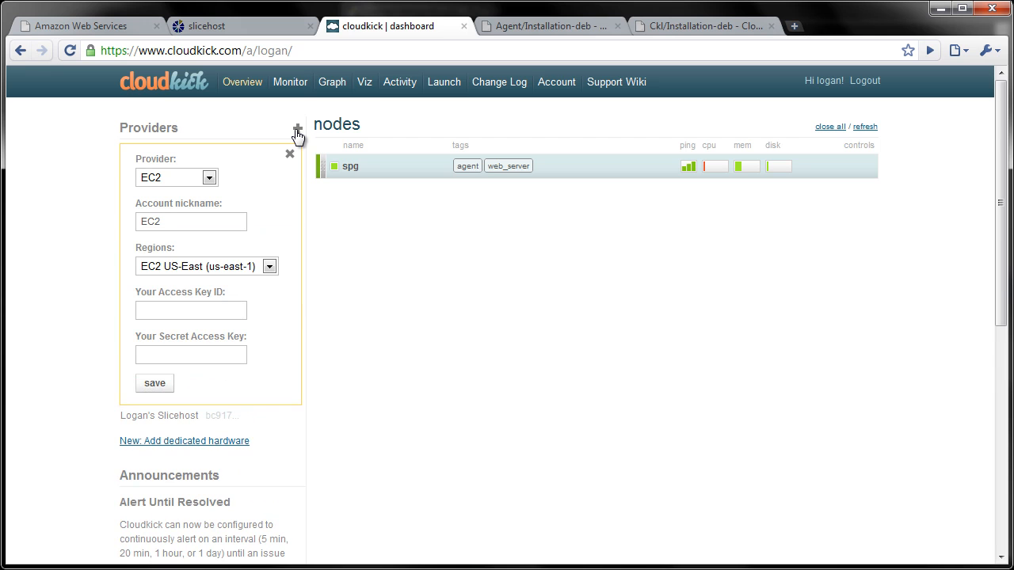
{"action": "left_click", "coordinate": [199, 312]}
{"action": "left_click", "coordinate": [84, 27]}
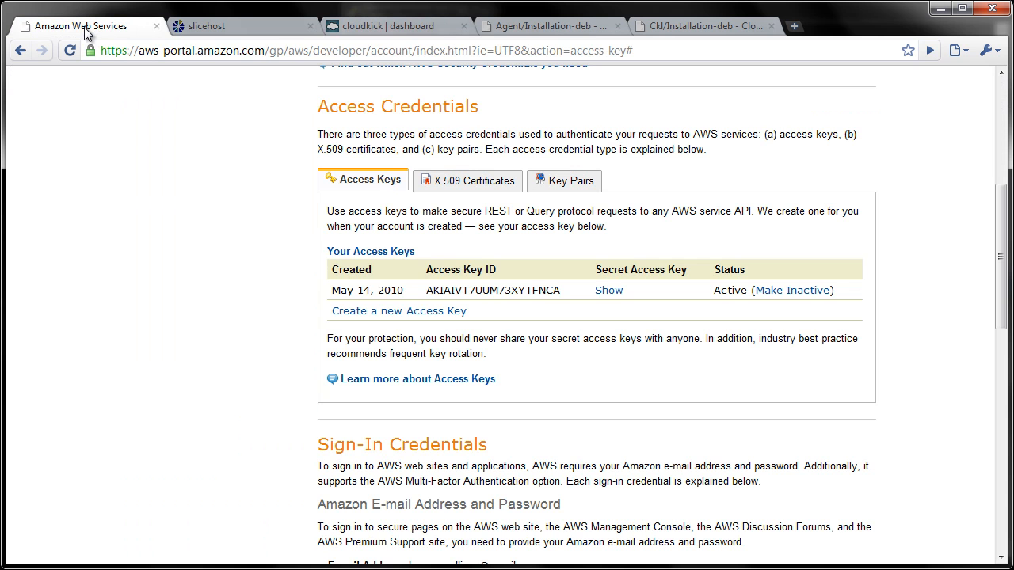
{"action": "double_click", "coordinate": [482, 291]}
{"action": "key", "text": "ctrl+c"}
{"action": "left_click", "coordinate": [370, 23]}
{"action": "left_click", "coordinate": [195, 317]}
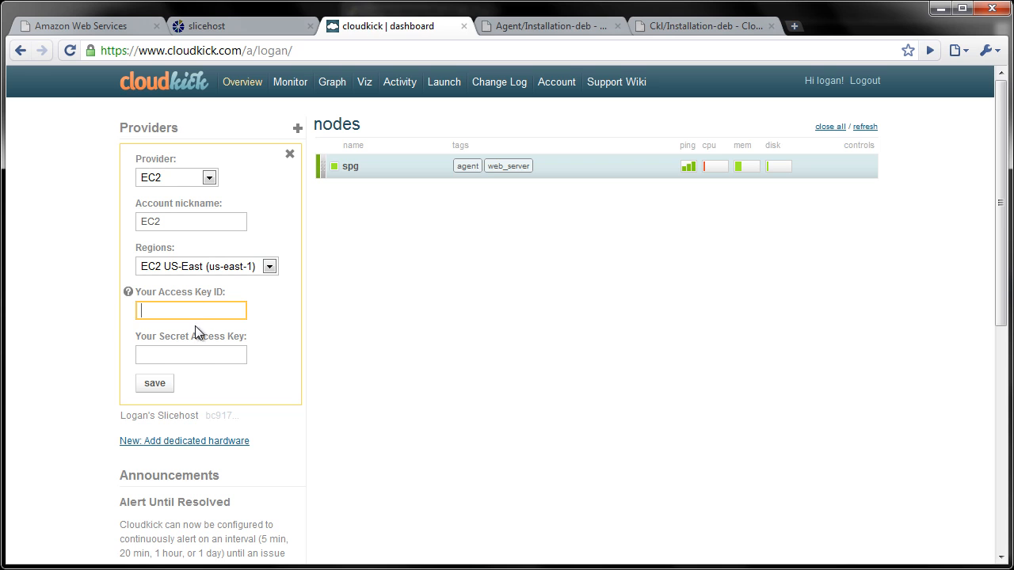
{"action": "key", "text": "ctrl+v"}
Step: Reveal the AWS secret access key, enter it in the provider's Secret Access Key field, and save the EC2 provider
{"action": "left_click", "coordinate": [74, 26]}
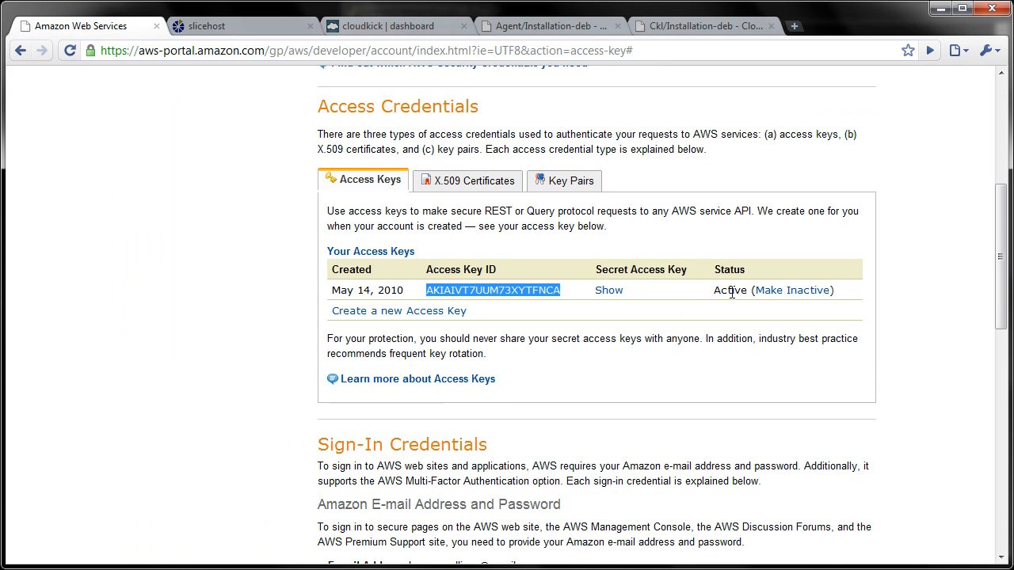
{"action": "left_click", "coordinate": [610, 290]}
{"action": "double_click", "coordinate": [651, 336]}
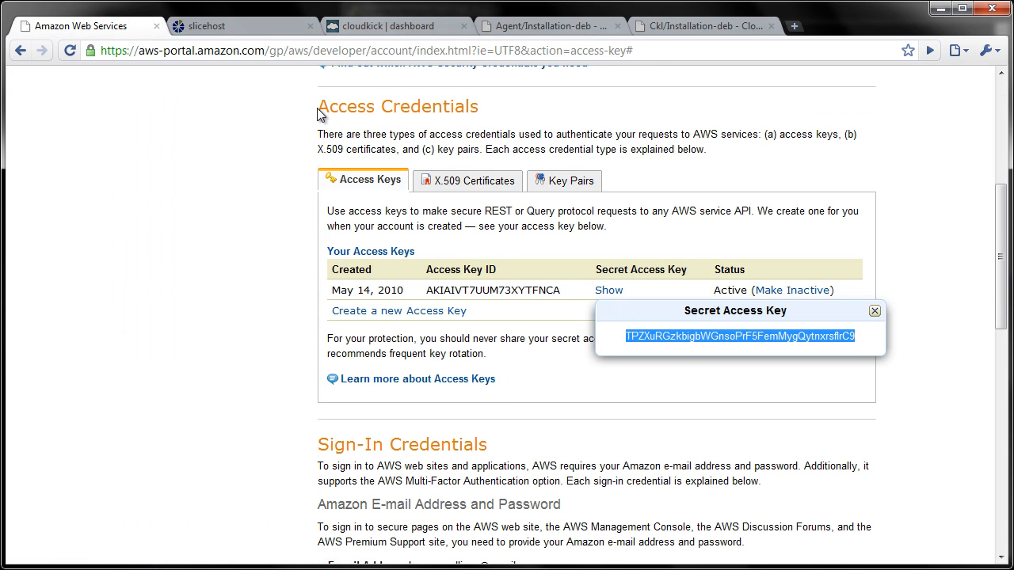
{"action": "left_click", "coordinate": [364, 27]}
{"action": "left_click", "coordinate": [213, 354]}
{"action": "key", "text": "ctrl+v"}
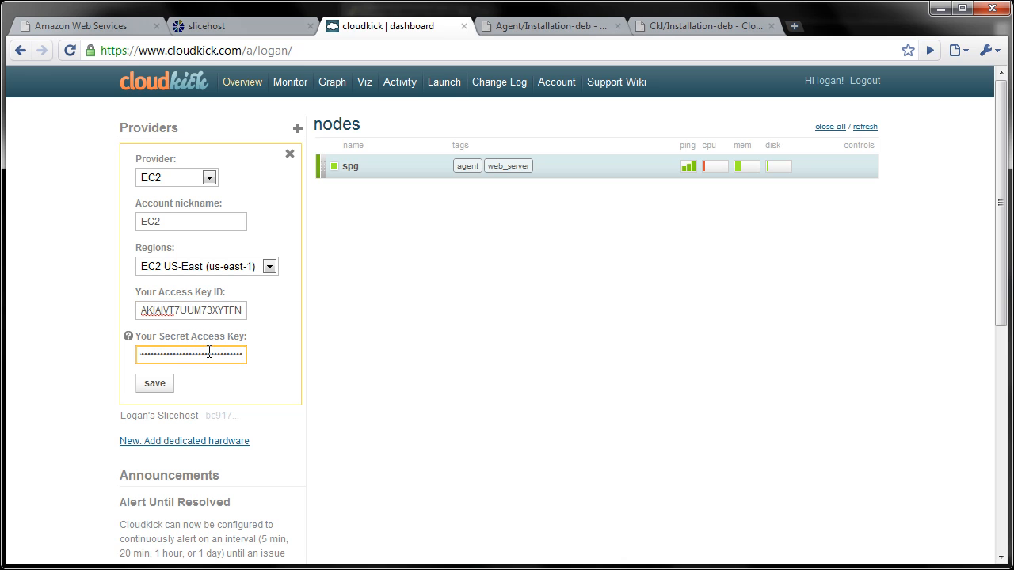
{"action": "left_click", "coordinate": [161, 386]}
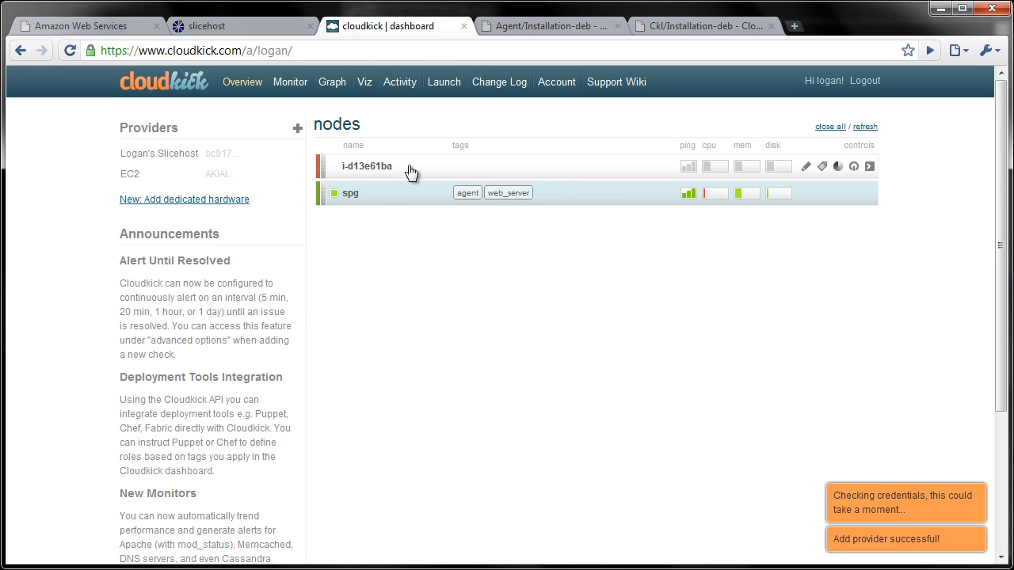
Step: Launch an EC2 server as a Small Instance (1740mb RAM) with the Ubuntu 9.10 Karmic 32bit image and display name "Screencast node"
{"action": "mouse_move", "coordinate": [319, 170]}
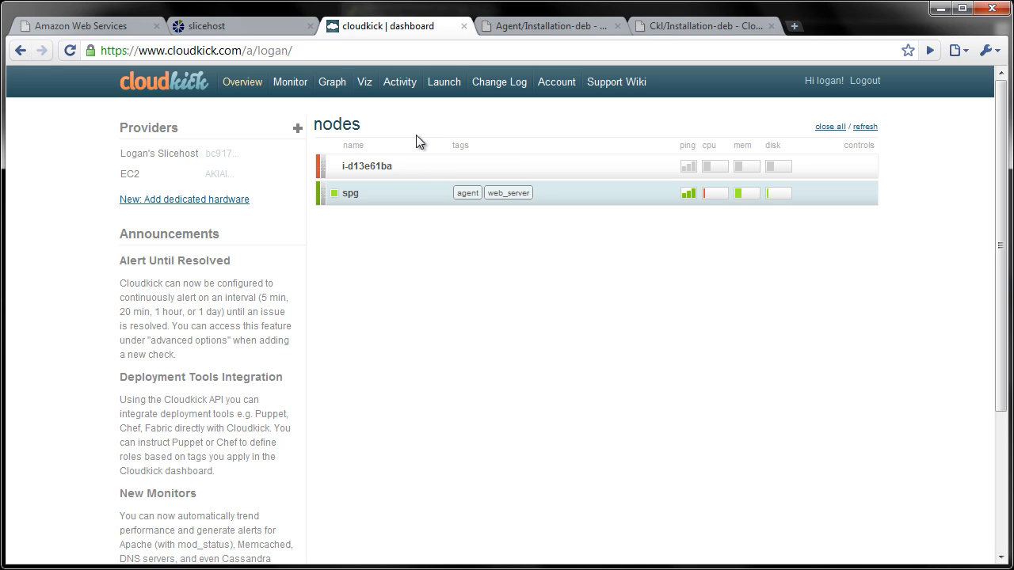
{"action": "left_click", "coordinate": [441, 84]}
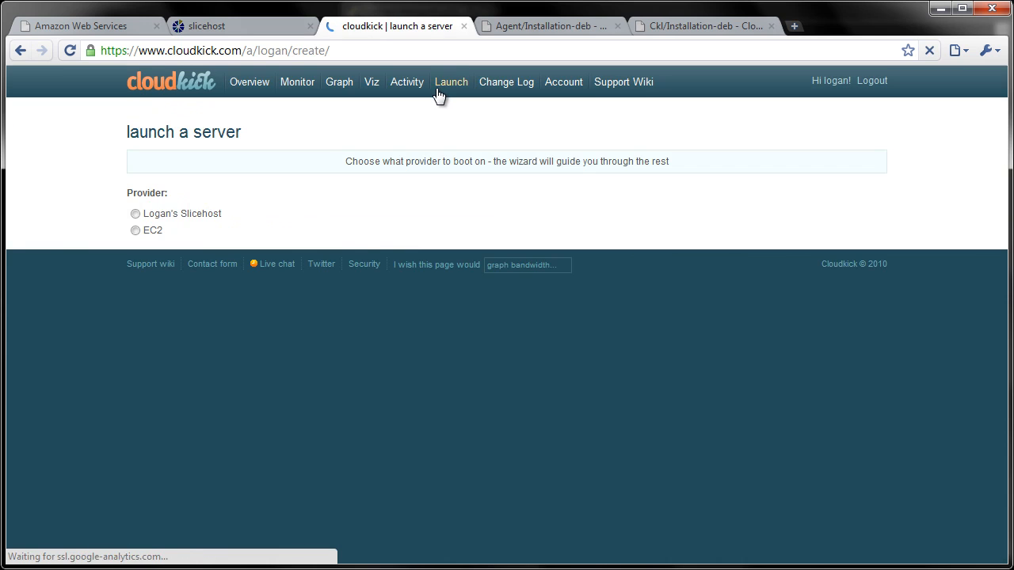
{"action": "left_click", "coordinate": [146, 231]}
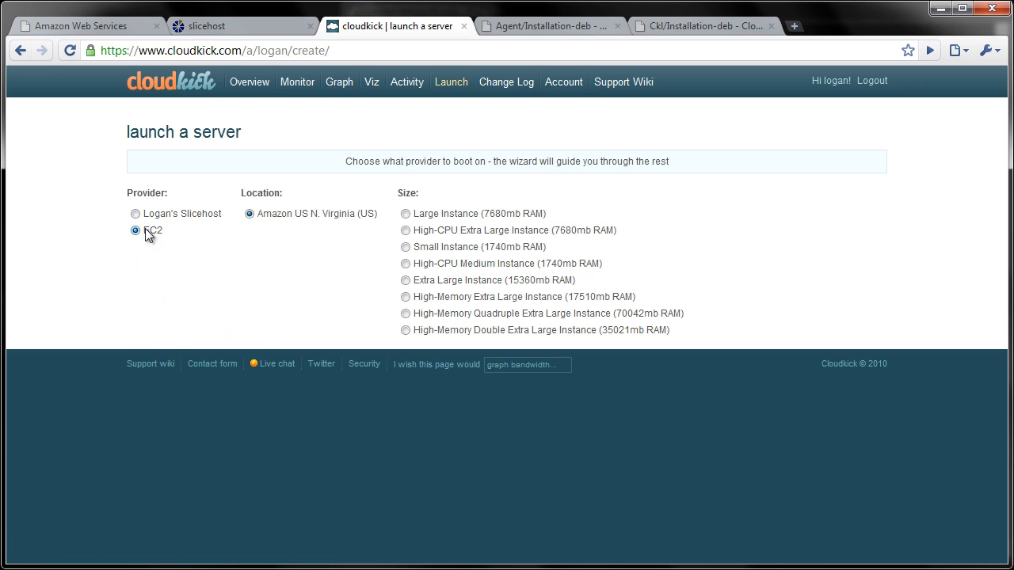
{"action": "left_click", "coordinate": [405, 247]}
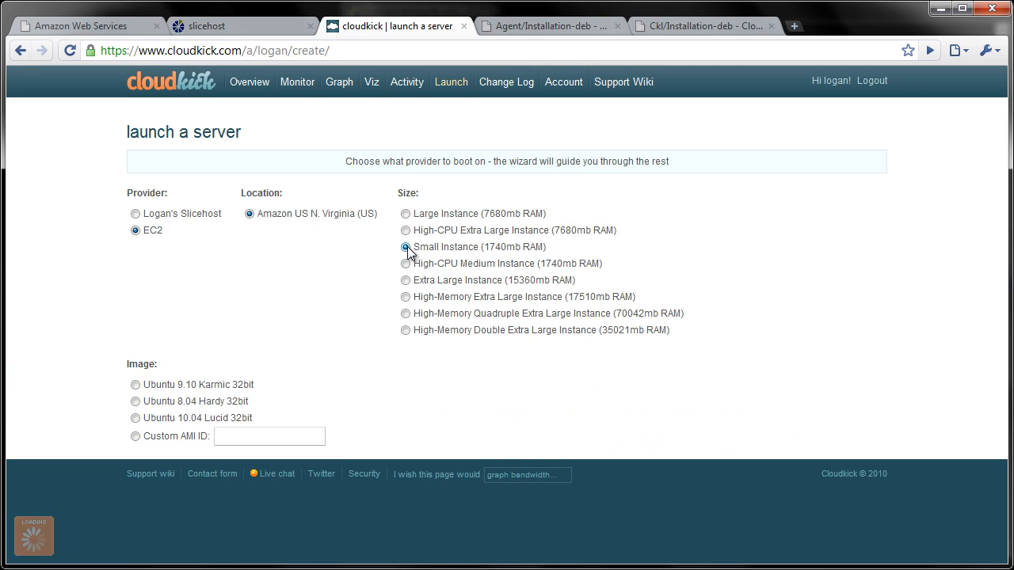
{"action": "left_click", "coordinate": [135, 386]}
{"action": "left_click", "coordinate": [406, 385]}
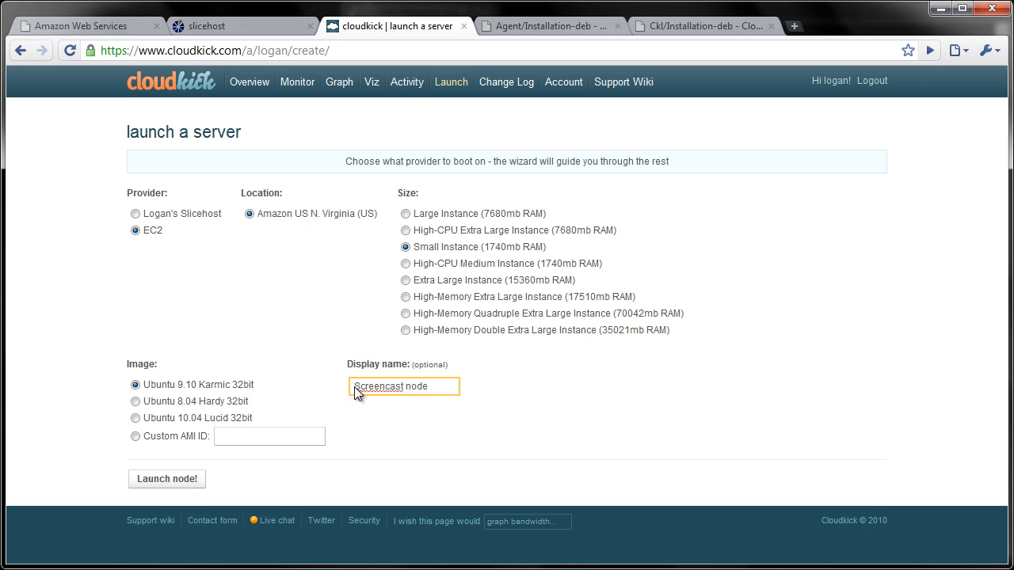
{"action": "left_click", "coordinate": [176, 480]}
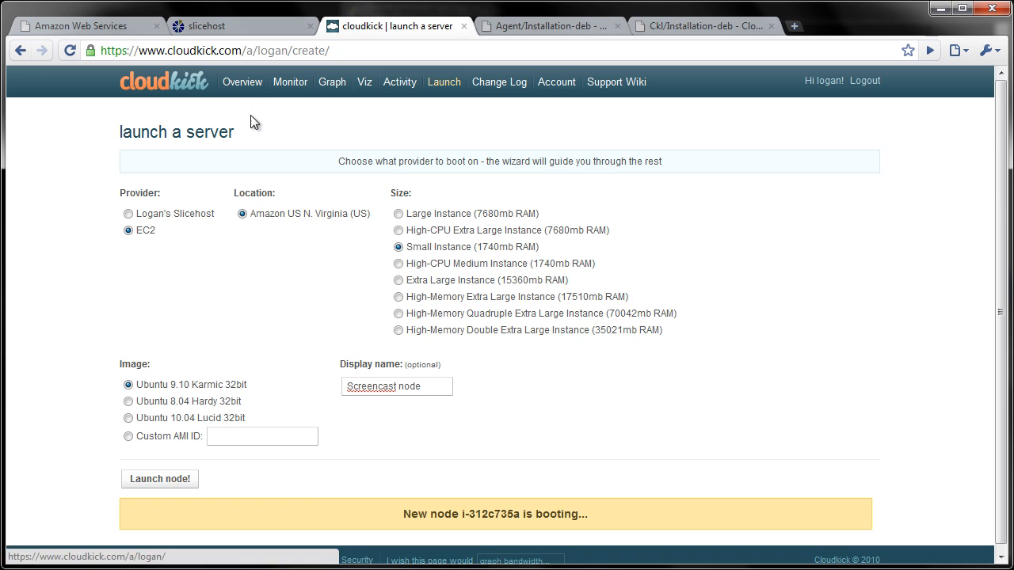
Step: Dismiss the new-node notification on the dashboard overview and refresh the node list
{"action": "left_click", "coordinate": [250, 87]}
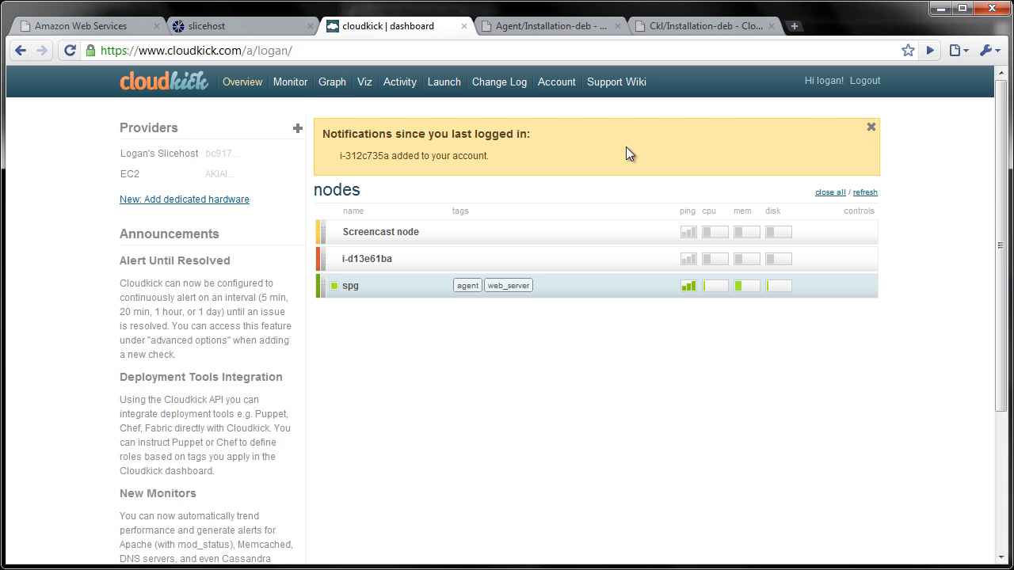
{"action": "left_click", "coordinate": [871, 128]}
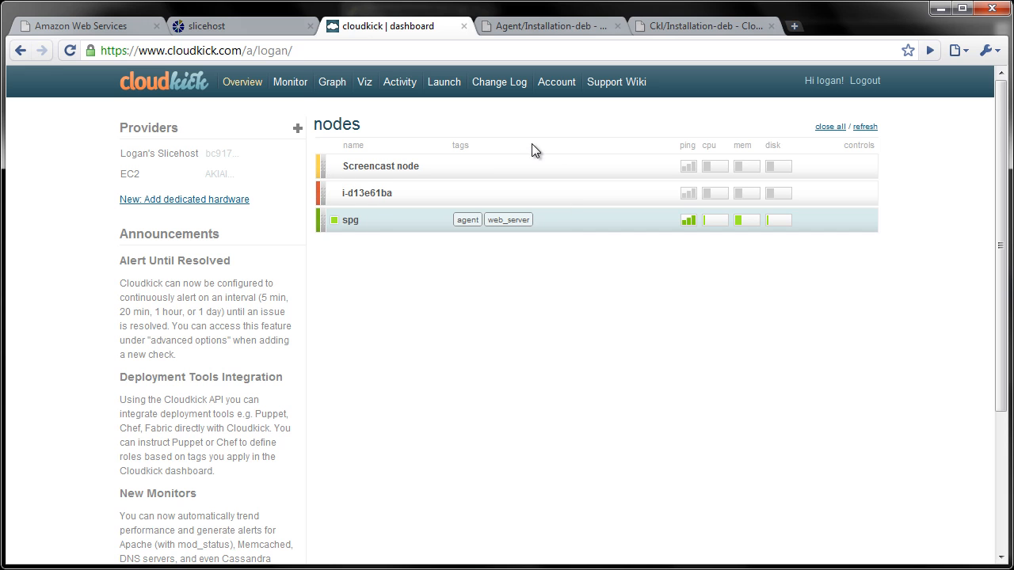
{"action": "mouse_move", "coordinate": [691, 230]}
{"action": "left_click", "coordinate": [865, 127]}
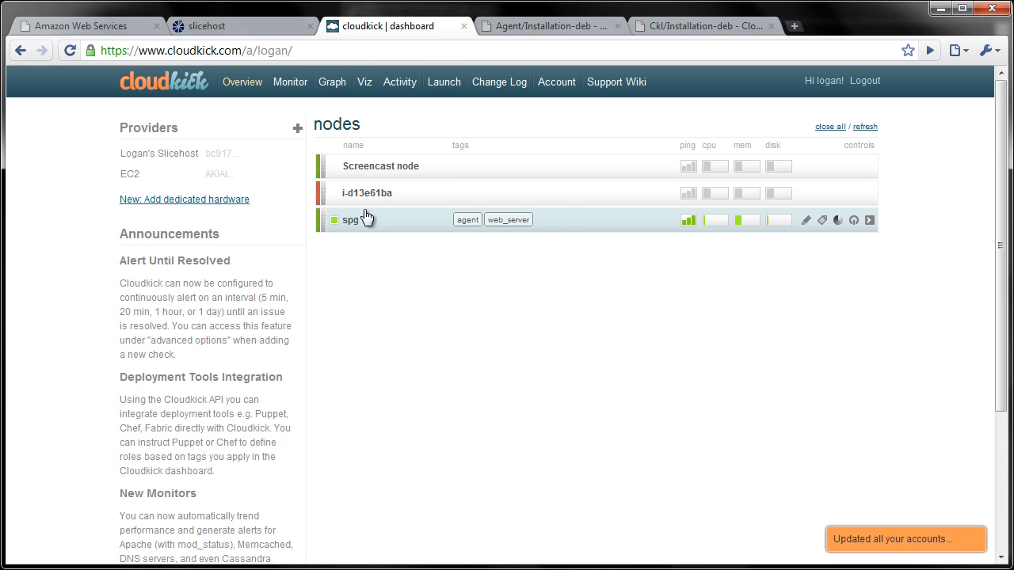
Step: Review the Screencast node's instance details and refresh the node list again to check its status
{"action": "mouse_move", "coordinate": [418, 173]}
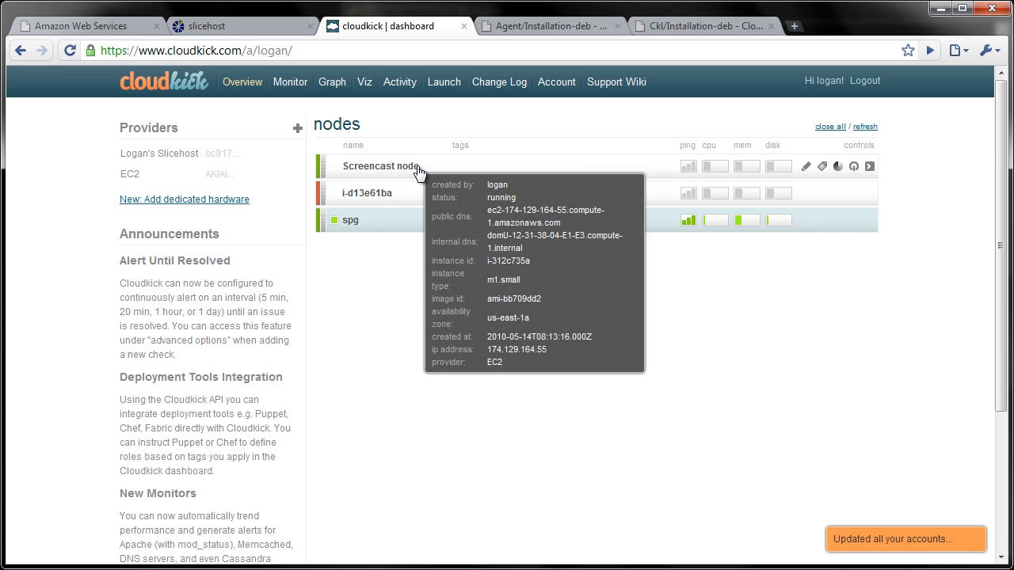
{"action": "left_click", "coordinate": [866, 129]}
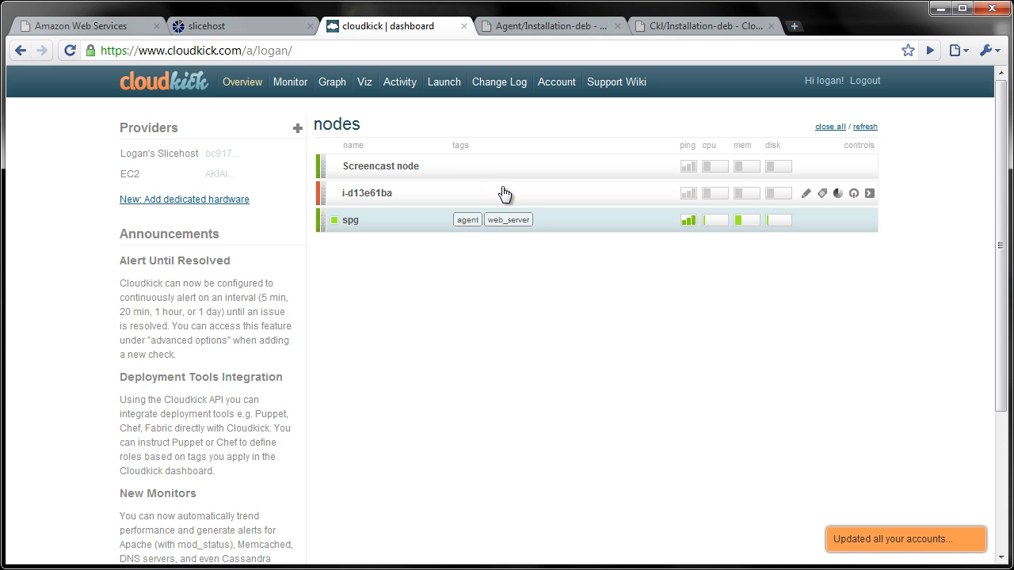
{"action": "left_click", "coordinate": [874, 132]}
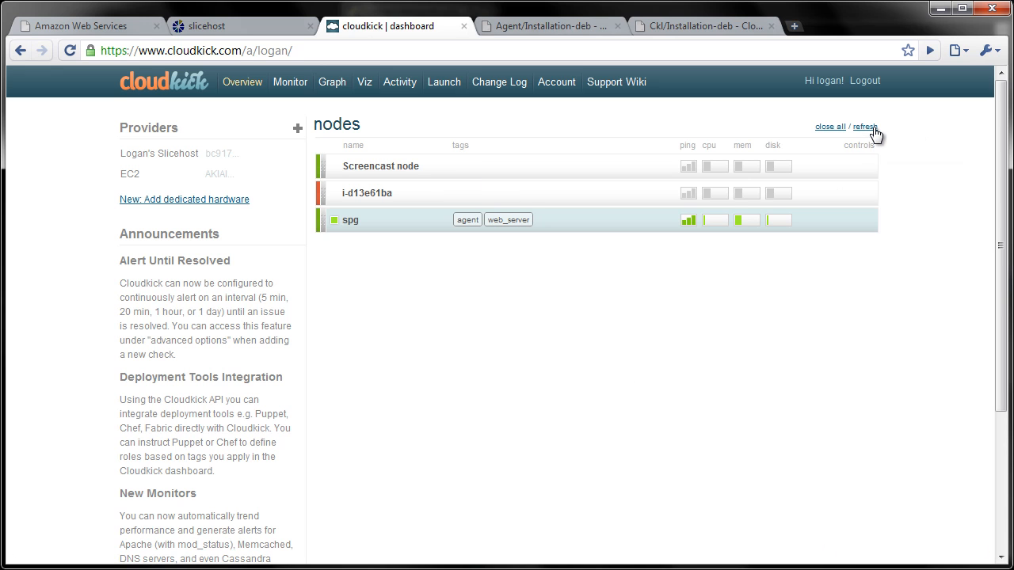
{"action": "left_click", "coordinate": [366, 86]}
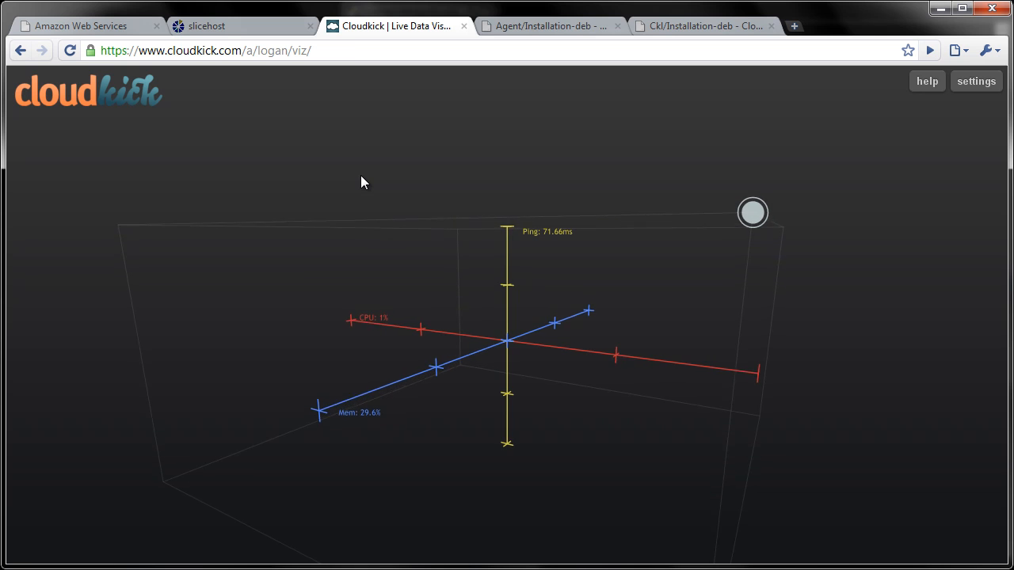
{"action": "left_click", "coordinate": [301, 50]}
{"action": "left_click", "coordinate": [279, 50]}
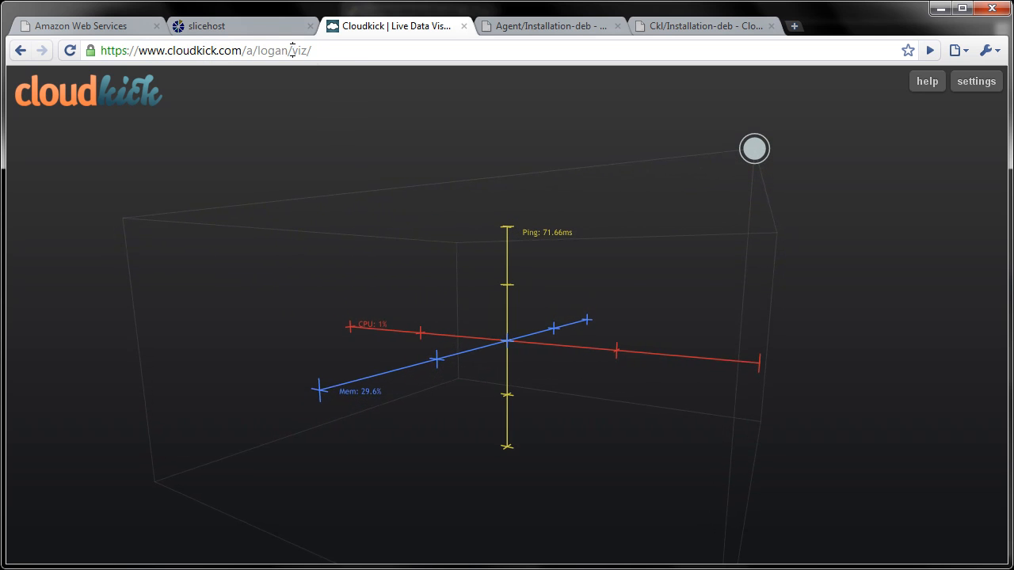
{"action": "double_click", "coordinate": [277, 50]}
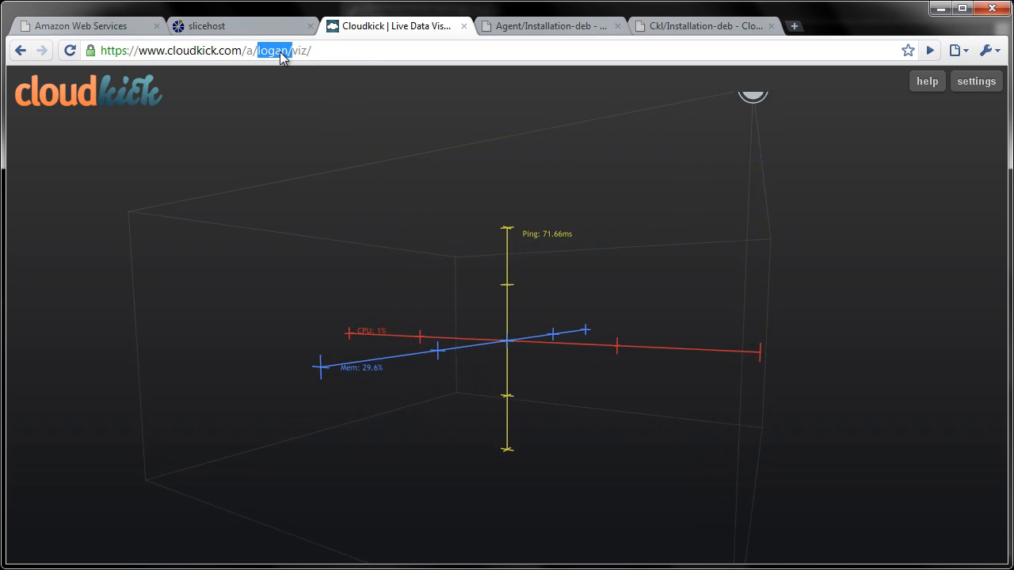
{"action": "type", "text": "logan"}
{"action": "left_click_drag", "start_coordinate": [250, 50], "coordinate": [375, 50]}
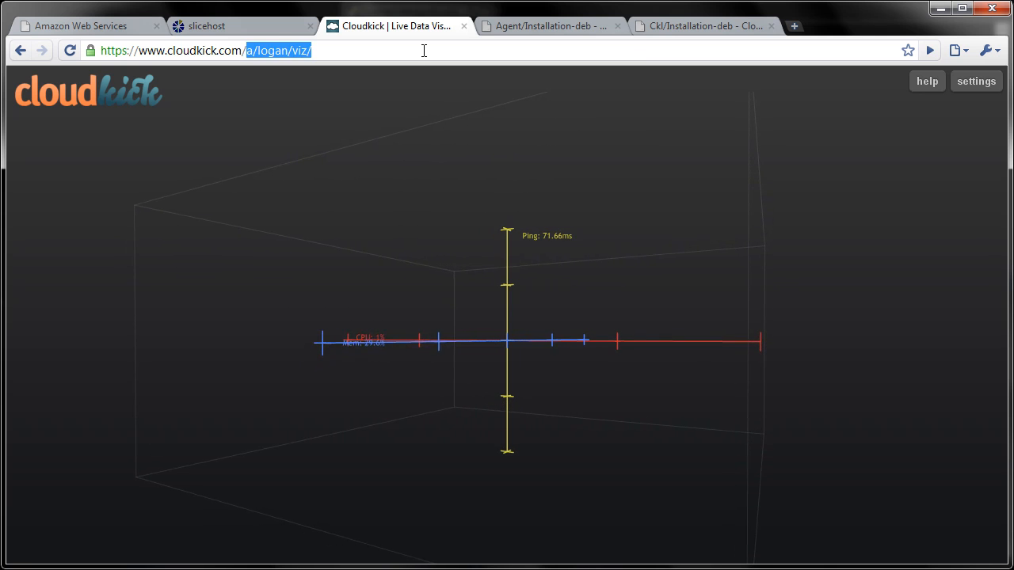
{"action": "type", "text": "viz/demo"}
{"action": "key", "text": "Return"}
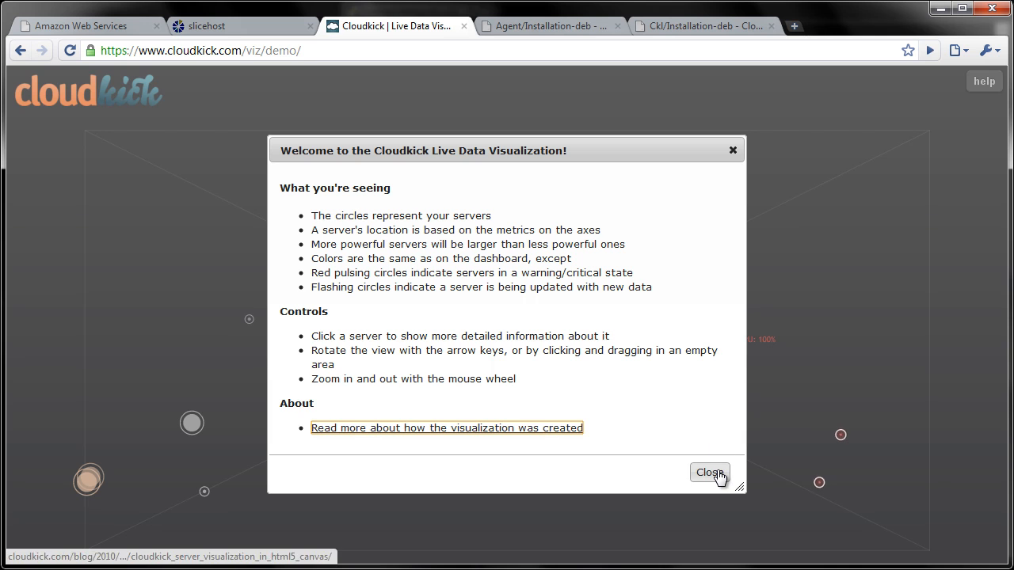
{"action": "left_click", "coordinate": [710, 472]}
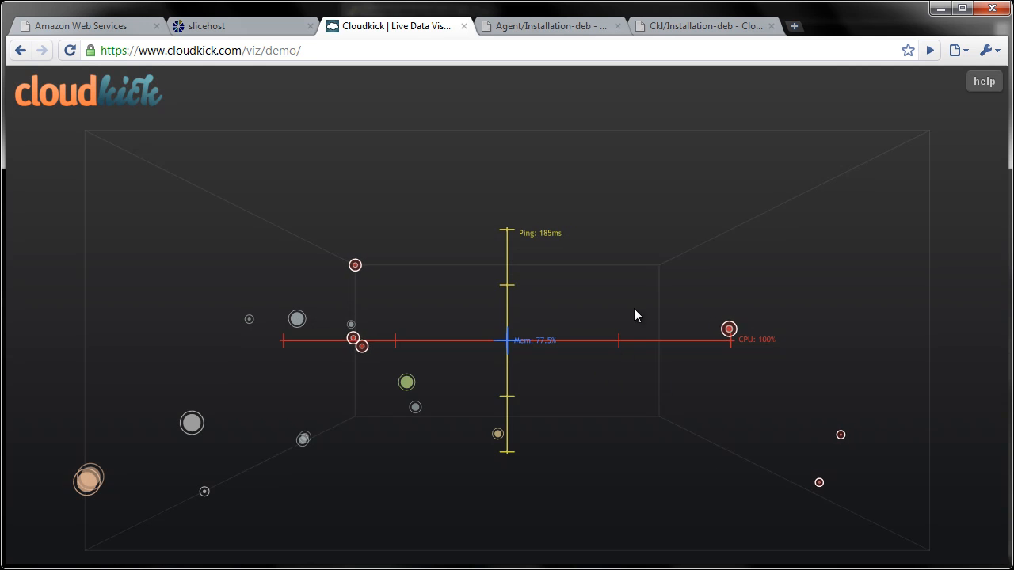
Step: Identify servers in the demo visualization, examine the web2 server's metrics and check details, and close them
{"action": "mouse_move", "coordinate": [731, 339]}
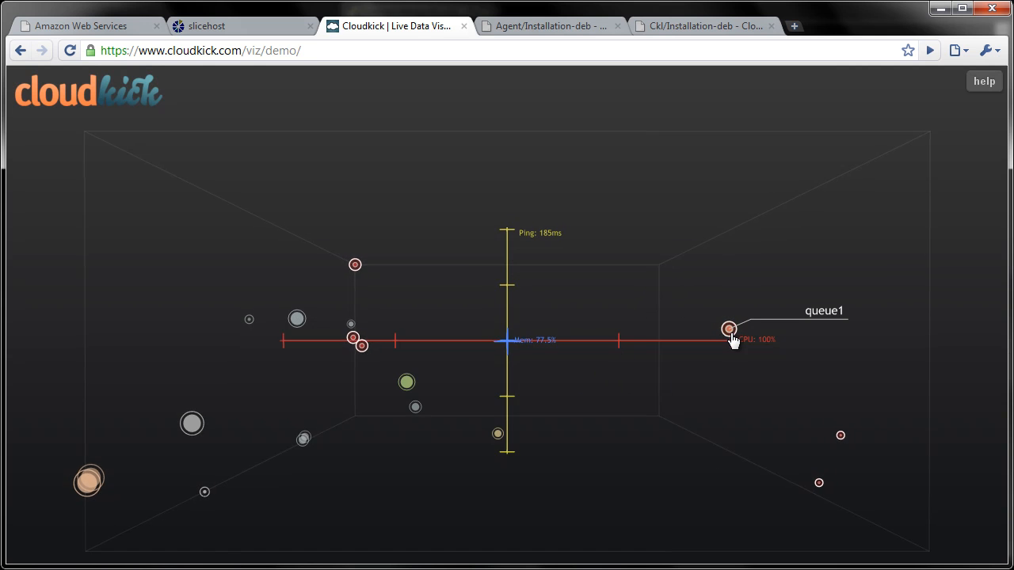
{"action": "mouse_move", "coordinate": [360, 334]}
{"action": "mouse_move", "coordinate": [350, 244]}
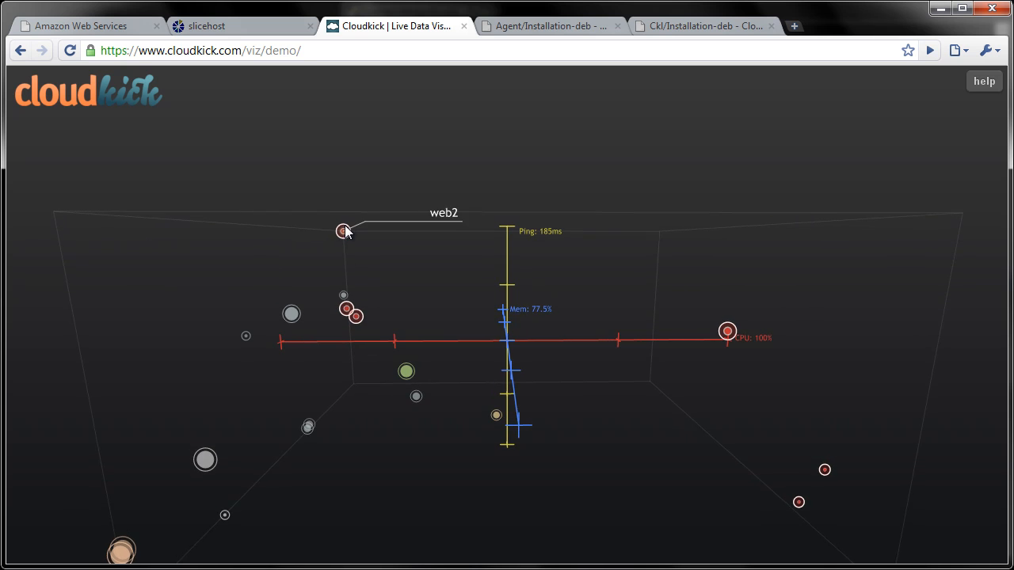
{"action": "left_click", "coordinate": [344, 229]}
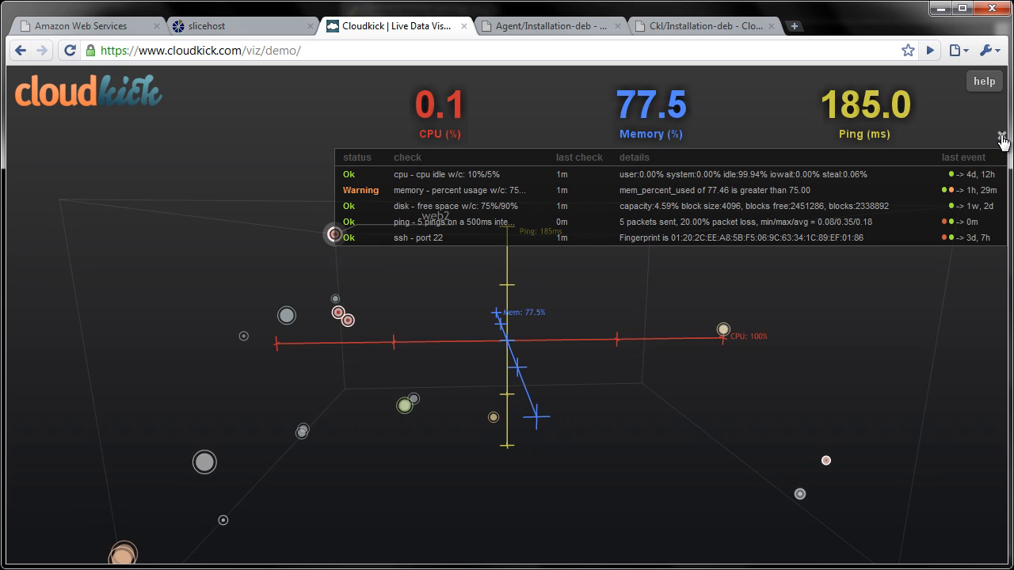
{"action": "left_click", "coordinate": [1001, 115]}
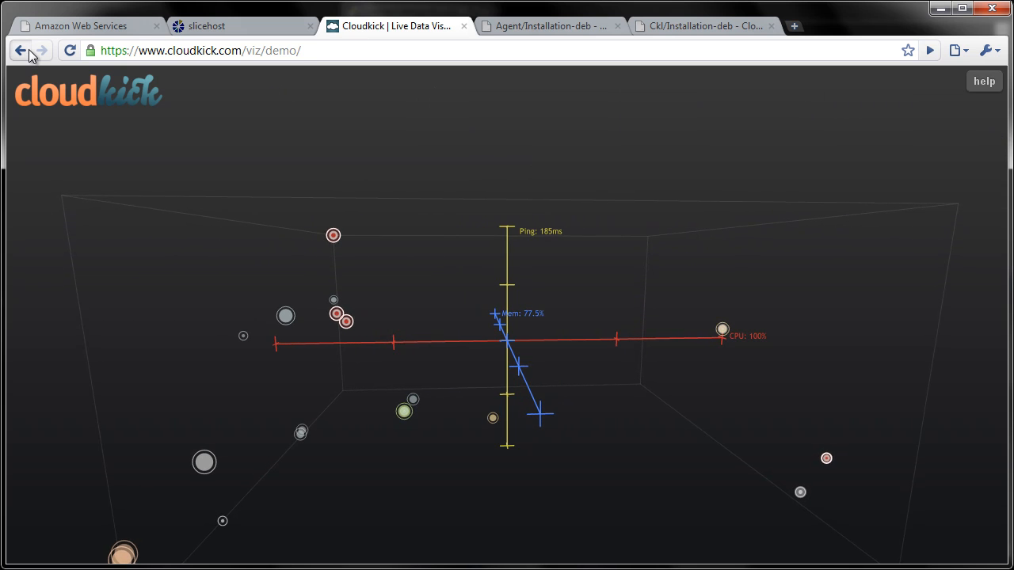
Step: Return from the visualization to the dashboard overview and inspect the Screencast node's agent tag and resource indicators
{"action": "left_click", "coordinate": [21, 51]}
{"action": "left_click", "coordinate": [21, 51]}
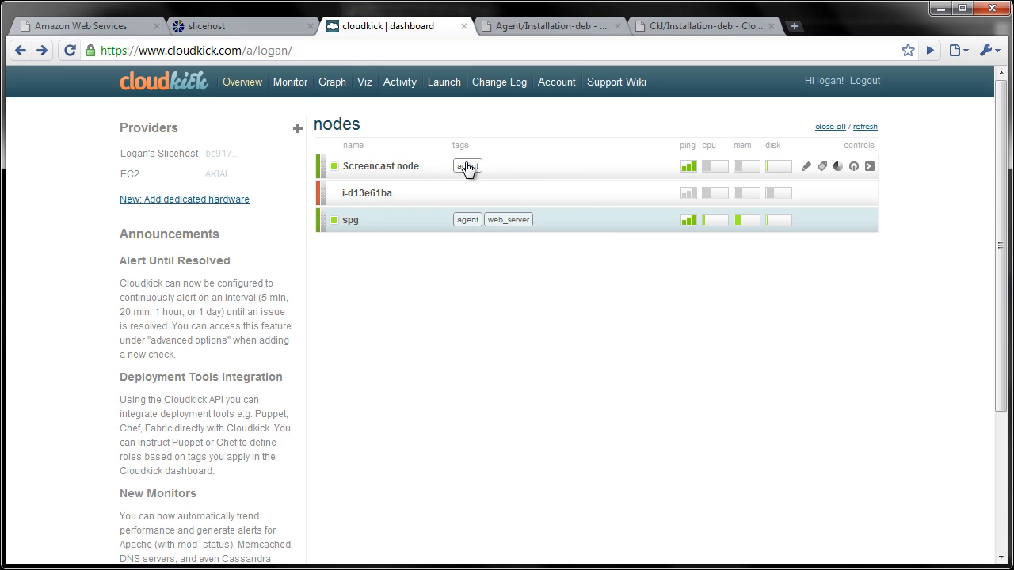
{"action": "mouse_move", "coordinate": [689, 170]}
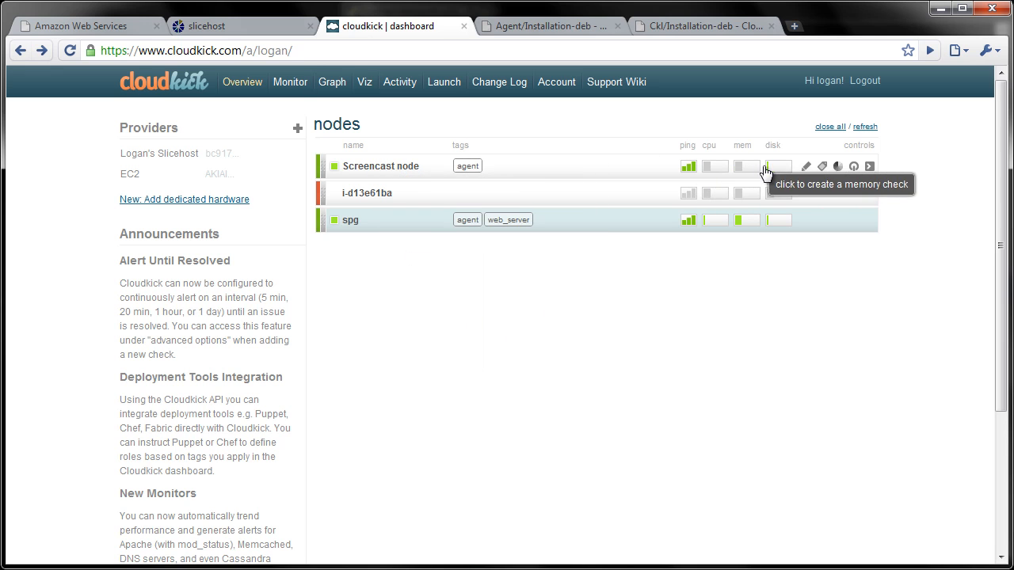